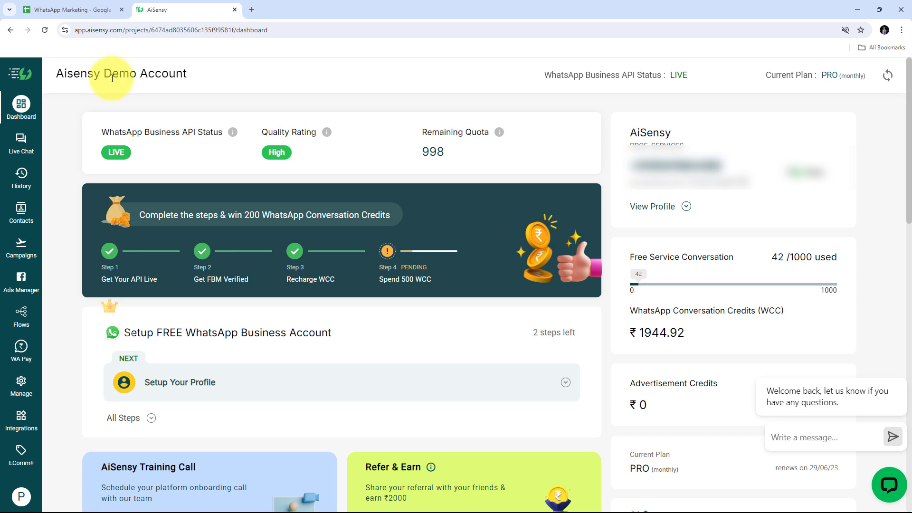
- Open the Pabbly Connect website at pabbly.com/connect in a new browser tab
click(65, 12)
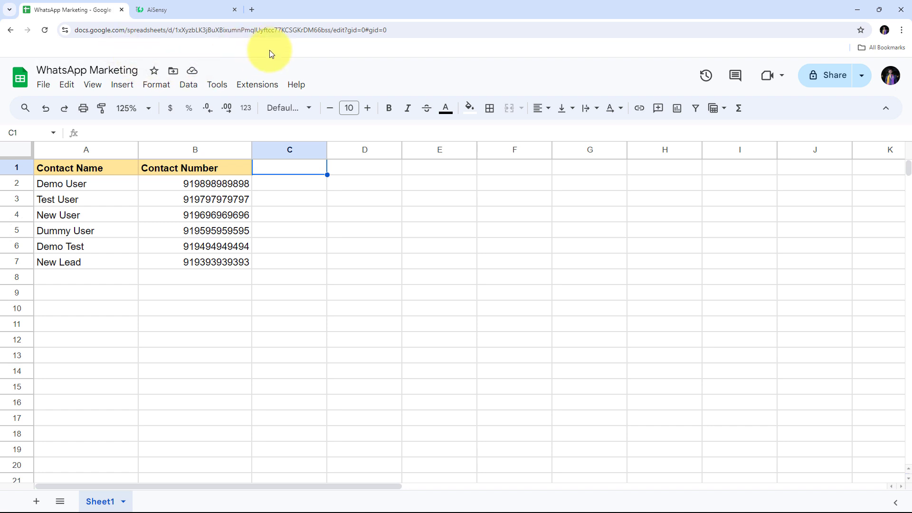
click(252, 9)
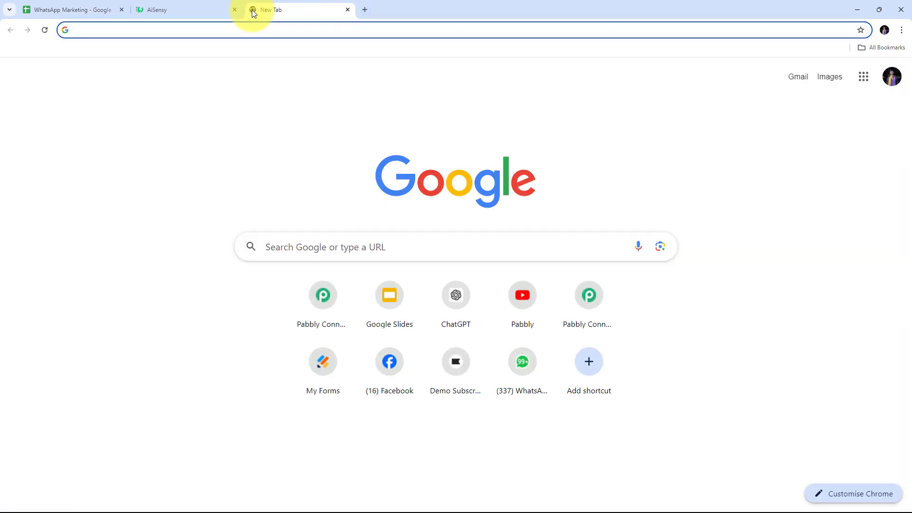
text(pabbl)
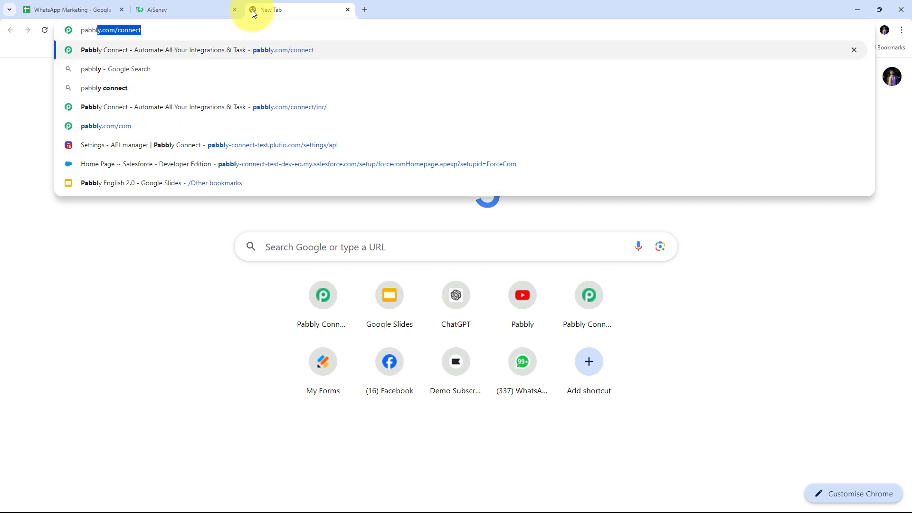
text(y.c)
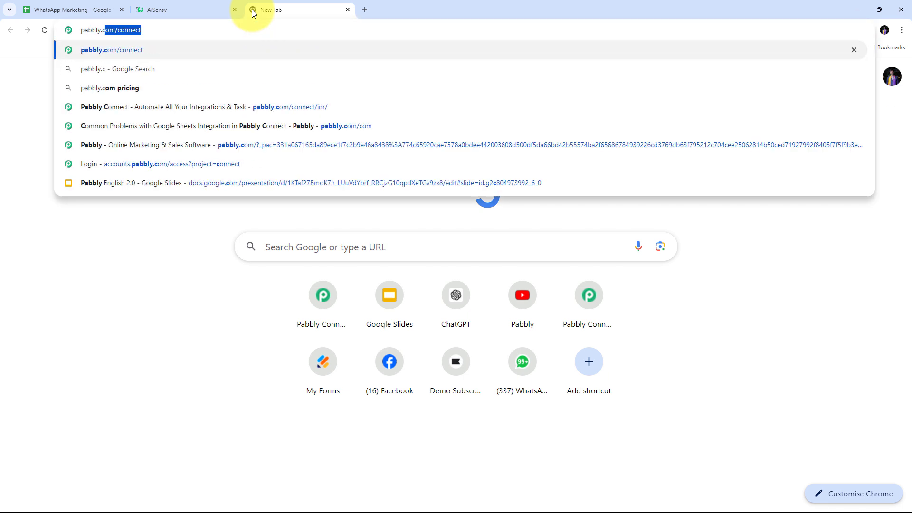
key(Return)
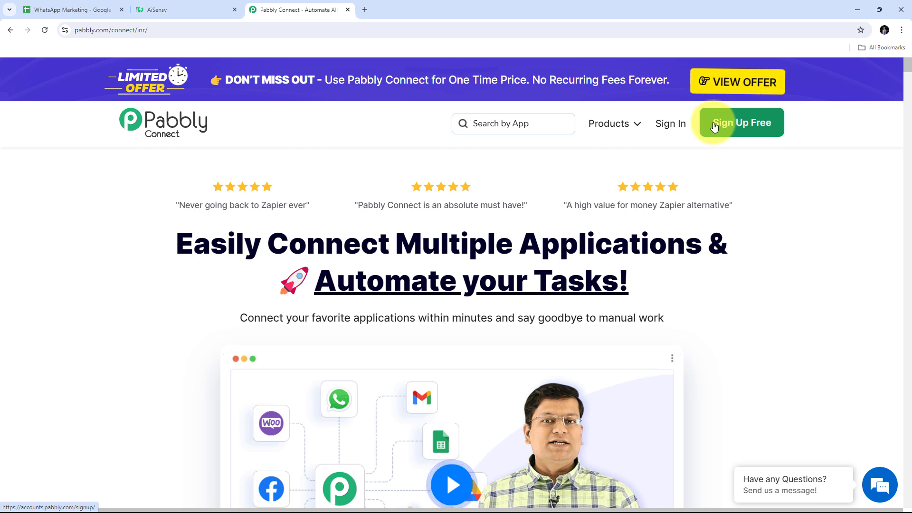
- Sign in to Pabbly and access the Pabbly Connect application from the list of all Pabbly apps
click(674, 132)
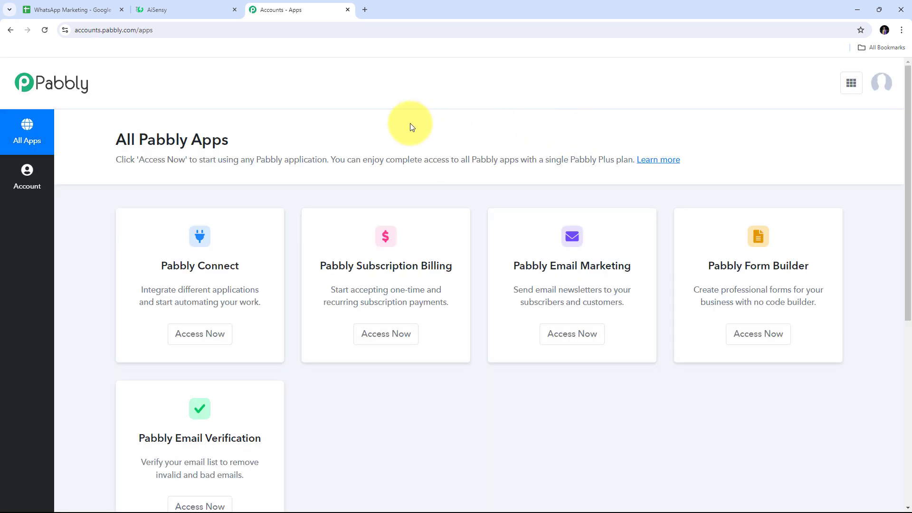
scroll(247, 208, down, 1)
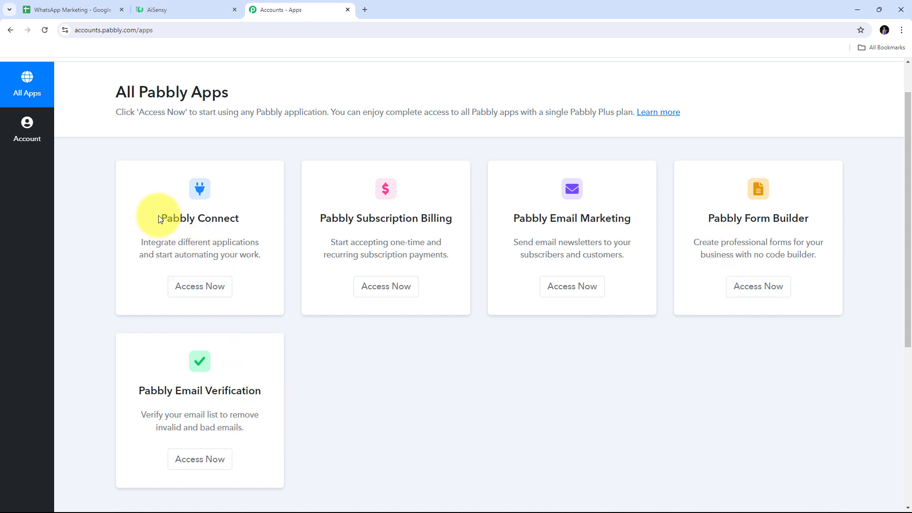
drag(159, 217, 260, 217)
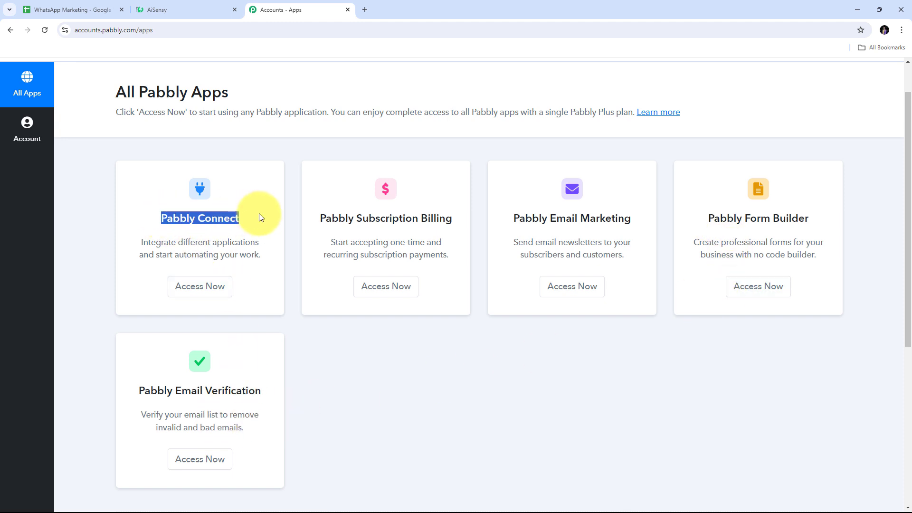
click(200, 288)
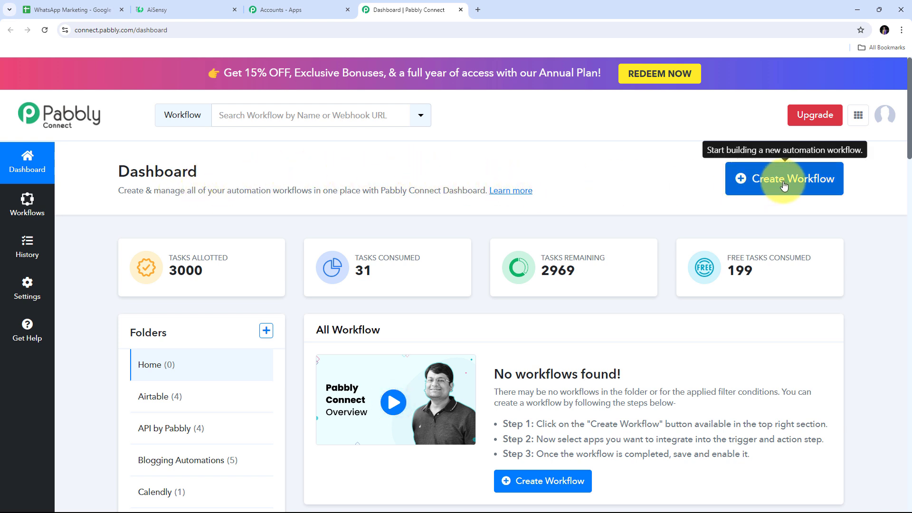
- Create a workflow in the Home folder with the pasted name beginning "Send 100+ Promotional Messages with Images on WhatsApp"
click(763, 187)
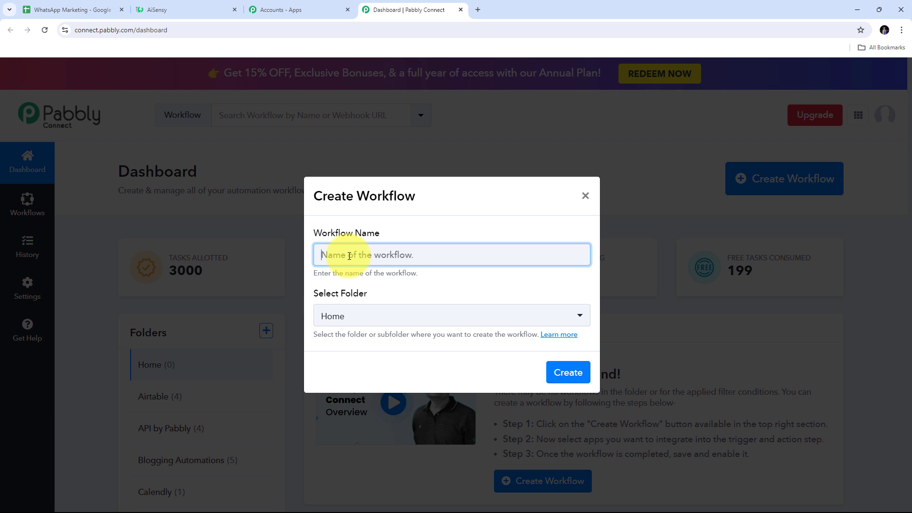
key(ctrl+v)
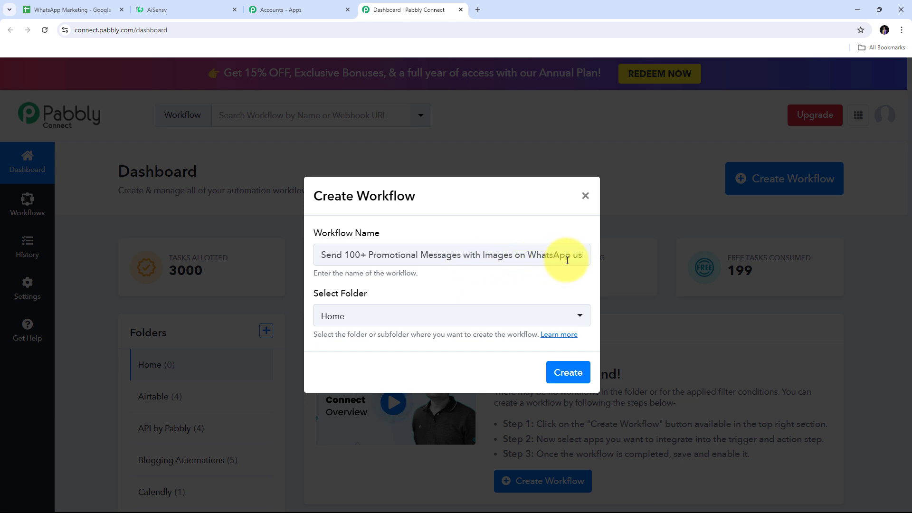
click(563, 375)
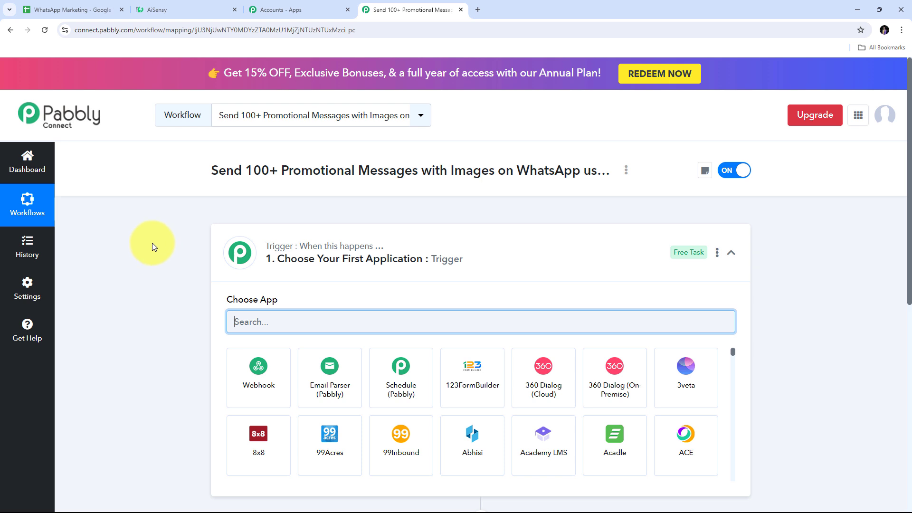
scroll(152, 240, down, 2)
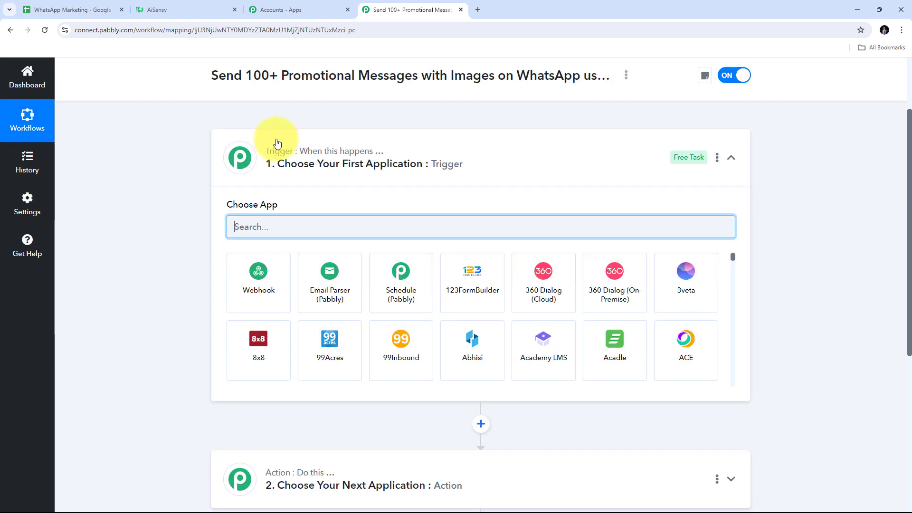
scroll(228, 322, down, 1)
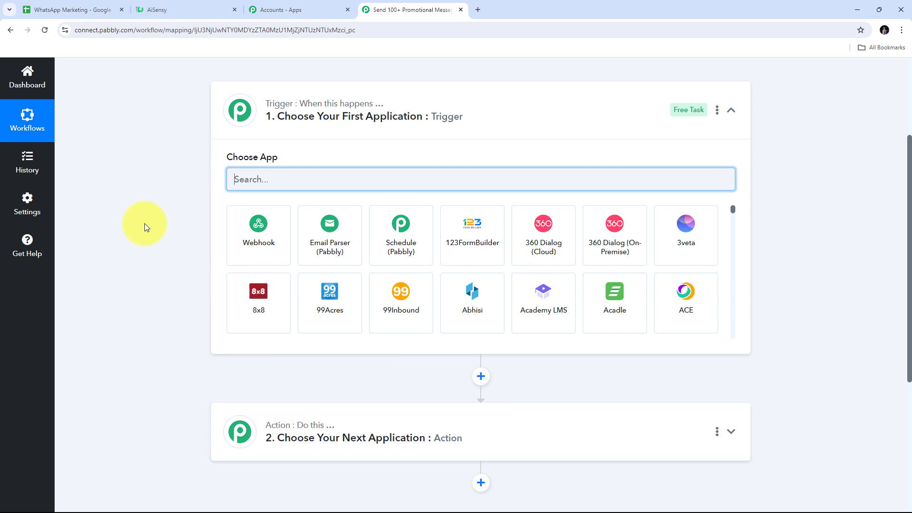
scroll(166, 238, up, 2)
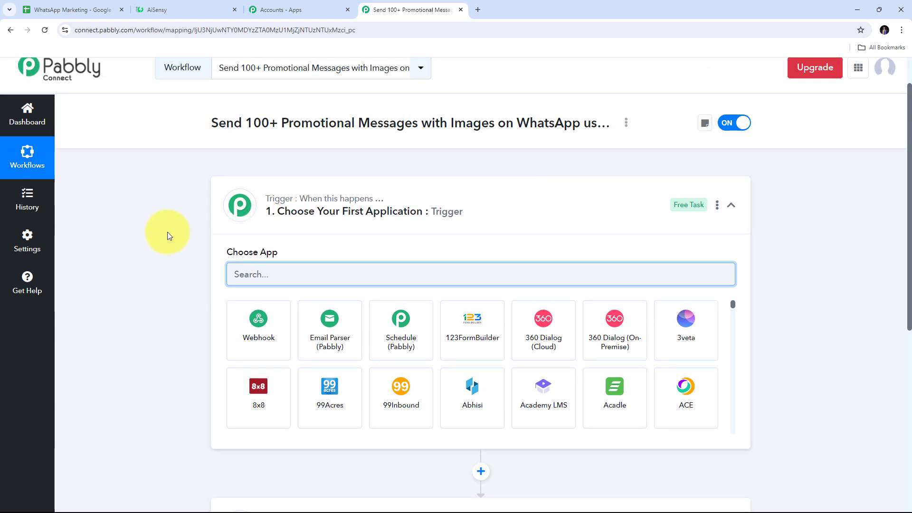
scroll(167, 236, down, 3)
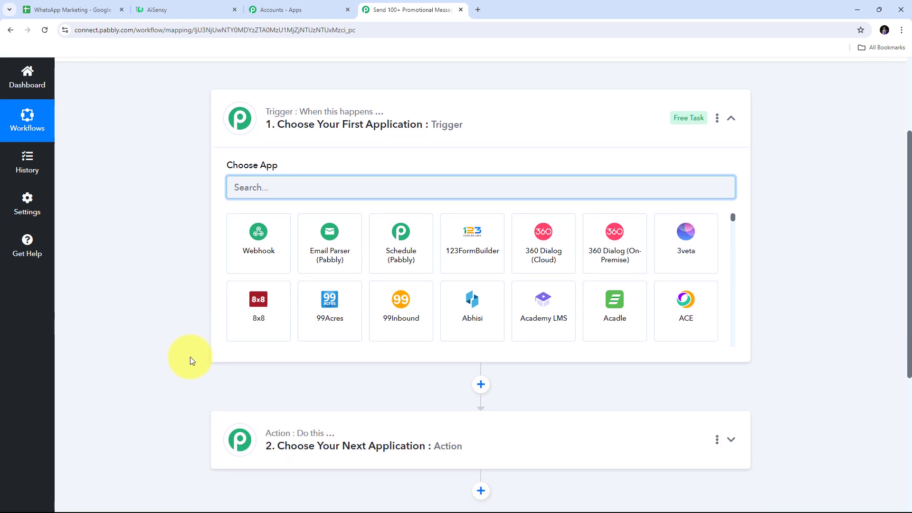
scroll(176, 260, up, 3)
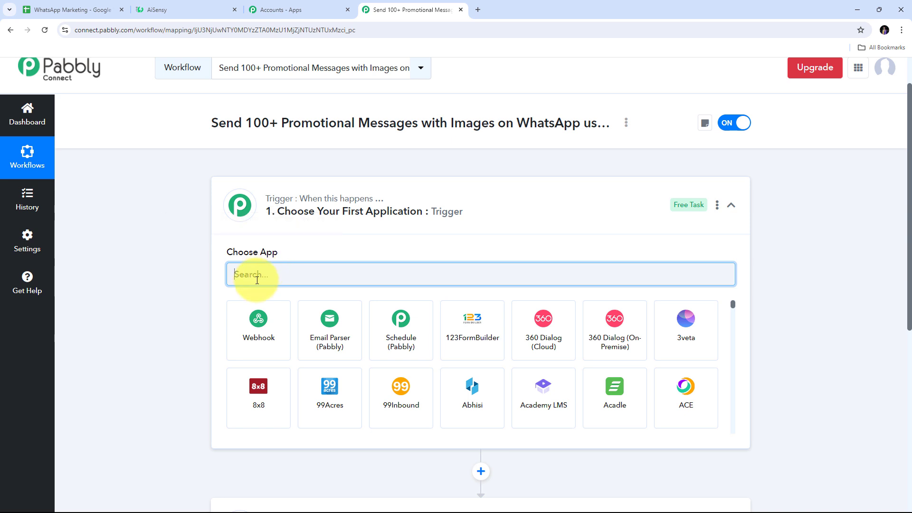
- Set the workflow's trigger to Google Sheets with the event New or Updated Spreadsheet Row
text(Goo)
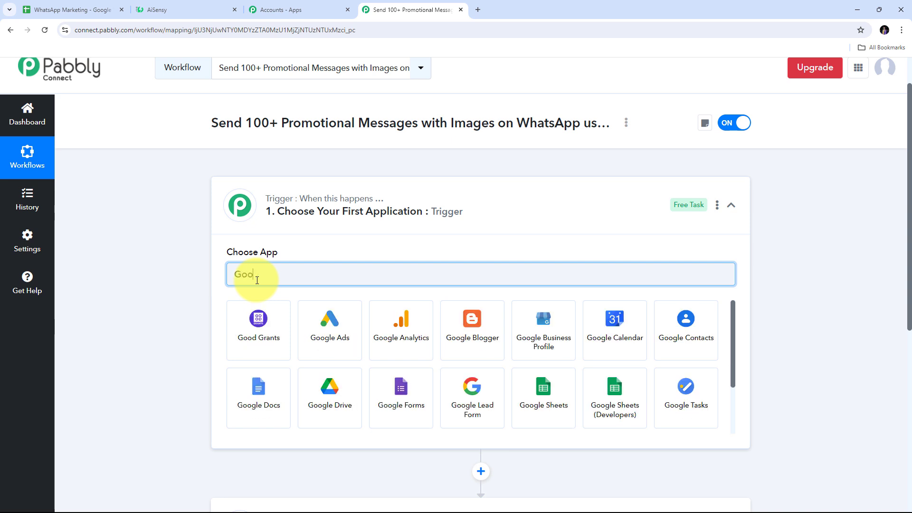
text(gle Sheets)
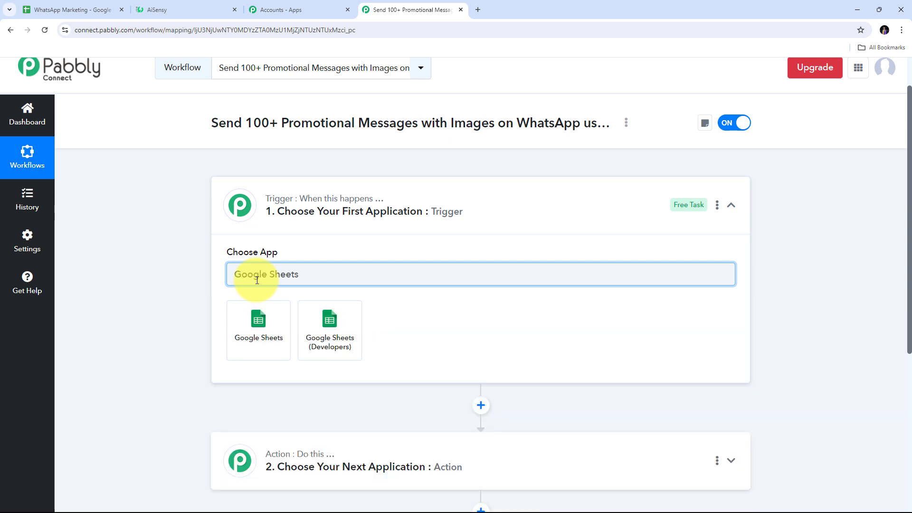
click(262, 325)
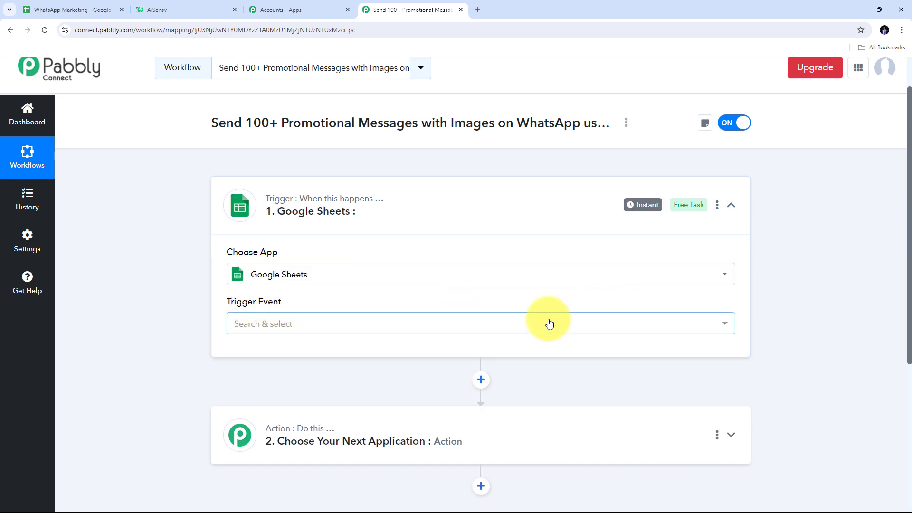
click(530, 324)
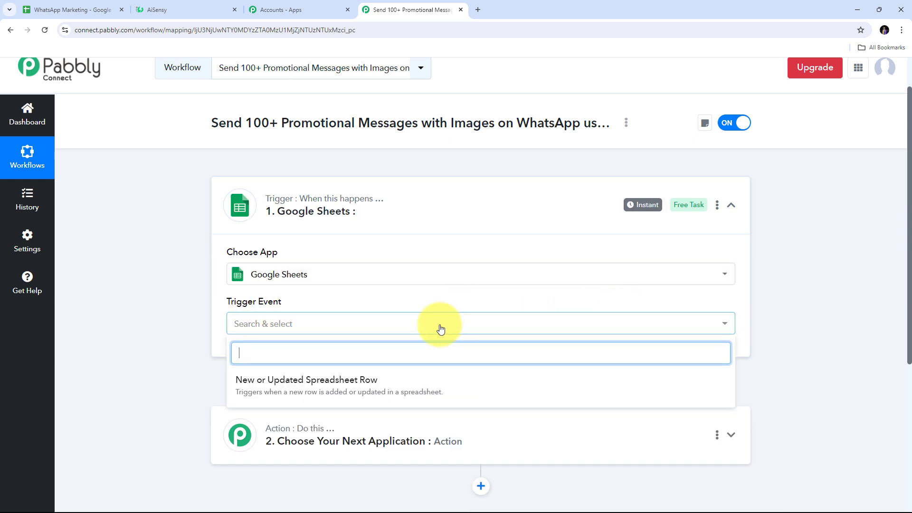
click(311, 387)
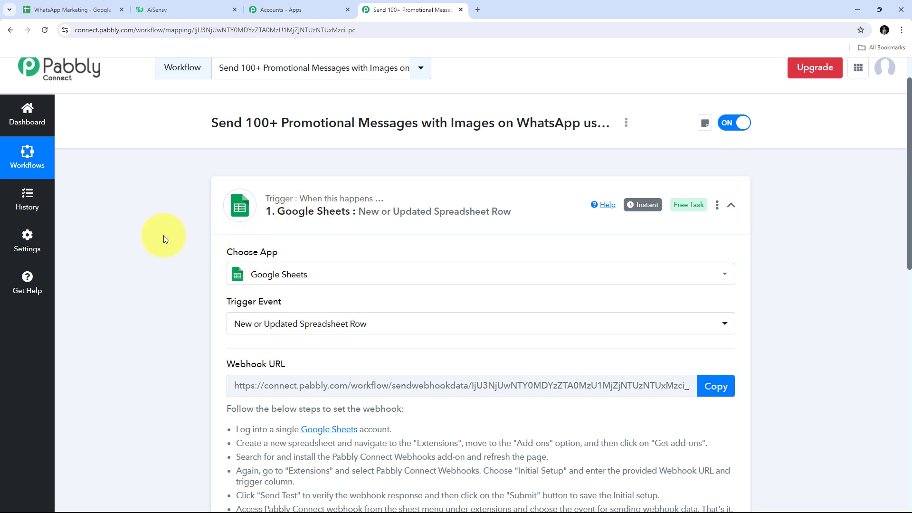
- Review the webhook setup instructions of the Google Sheets trigger and copy its webhook URL
scroll(160, 287, down, 2)
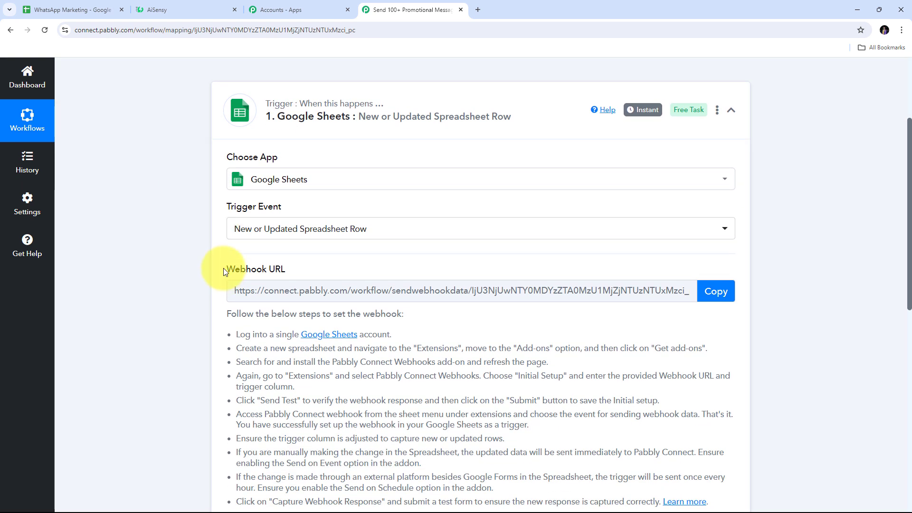
drag(224, 267, 338, 267)
mouse_move(257, 270)
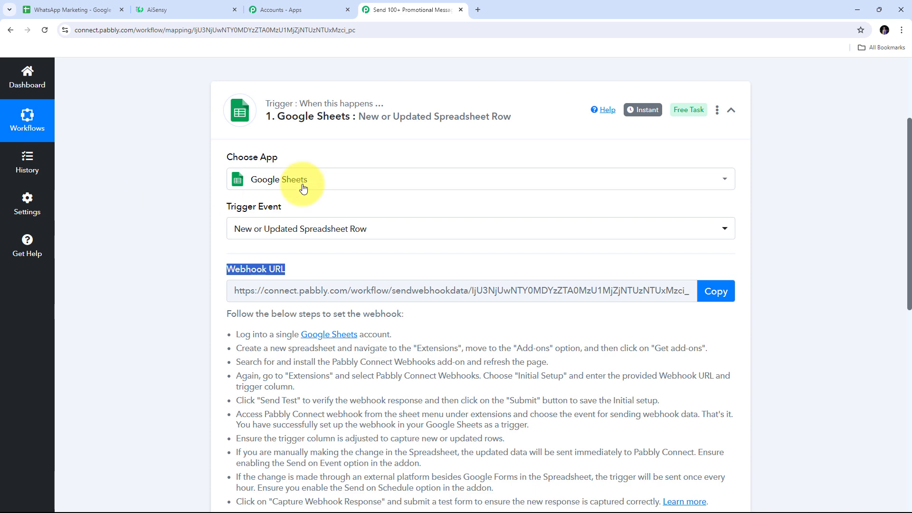
scroll(294, 185, up, 1)
scroll(229, 257, down, 4)
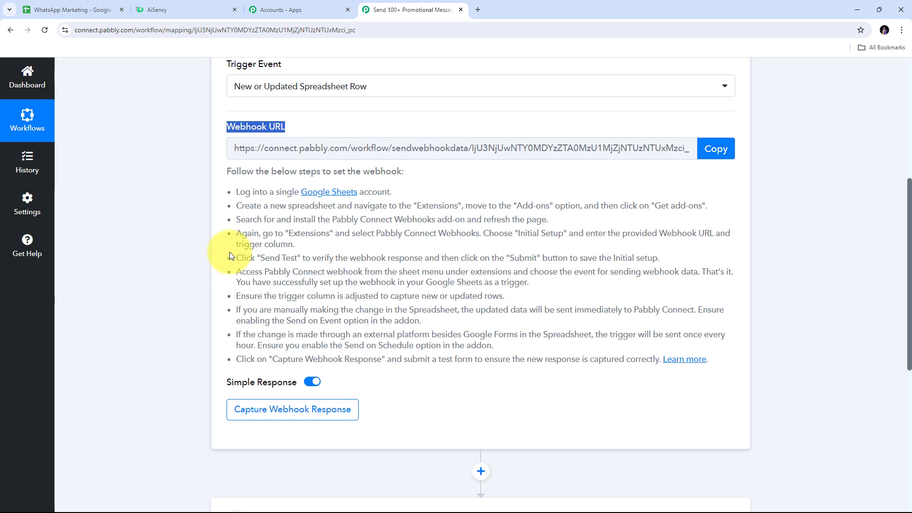
drag(233, 194, 721, 367)
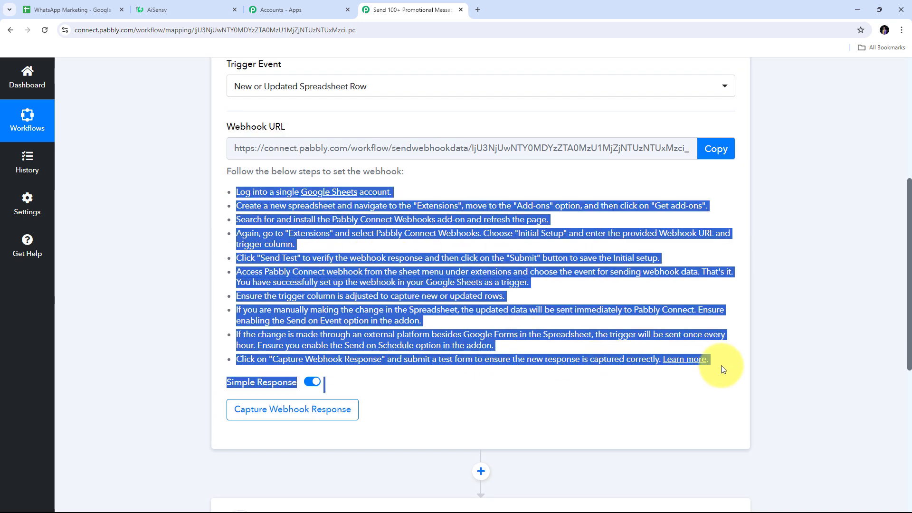
scroll(476, 260, up, 3)
click(708, 290)
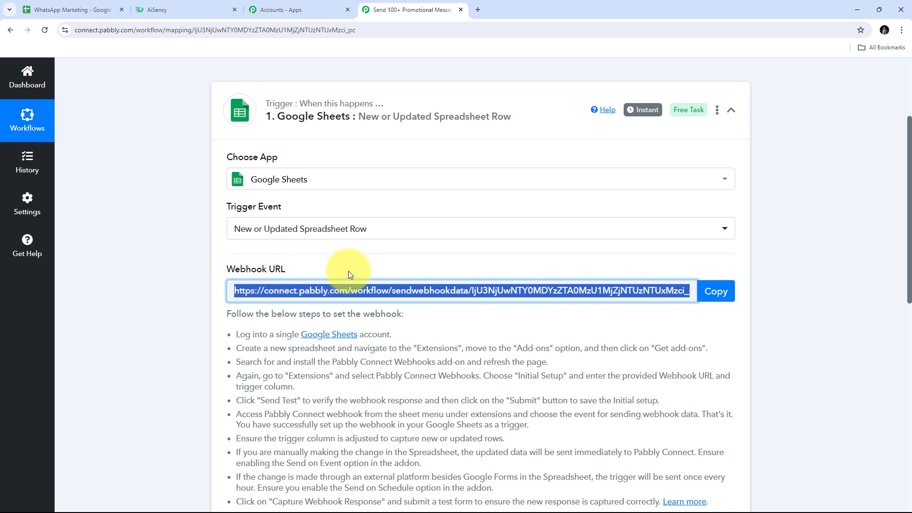
- Switch to the WhatsApp Marketing spreadsheet, look up the Pabbly Connect Webhooks add-on in the Google Workspace Marketplace, and reload the sheet
click(87, 6)
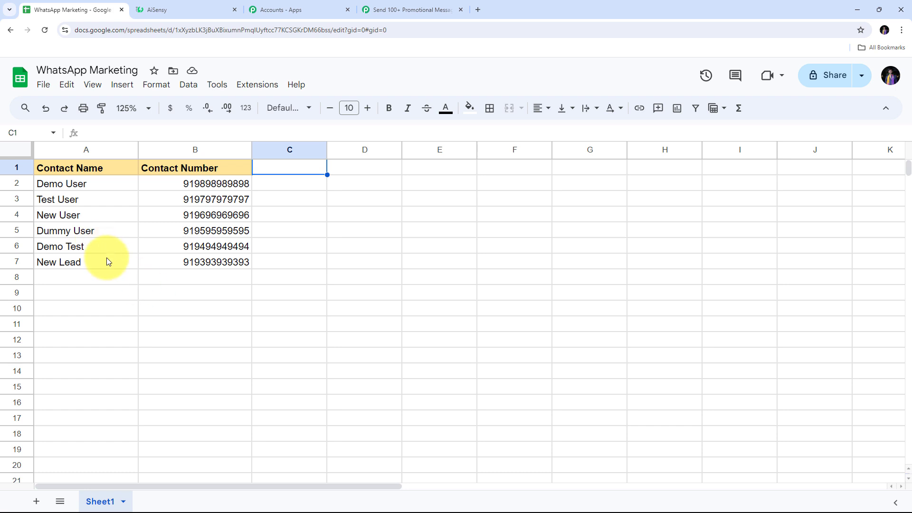
click(261, 88)
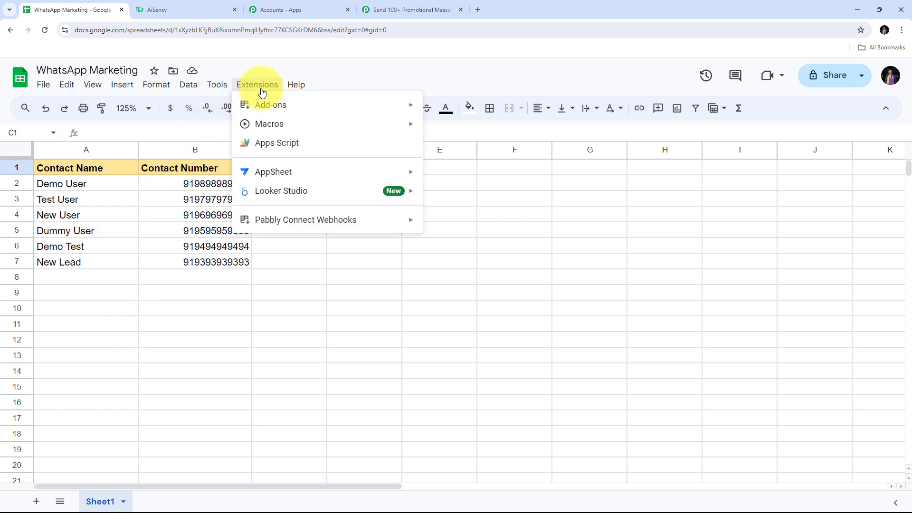
mouse_move(265, 229)
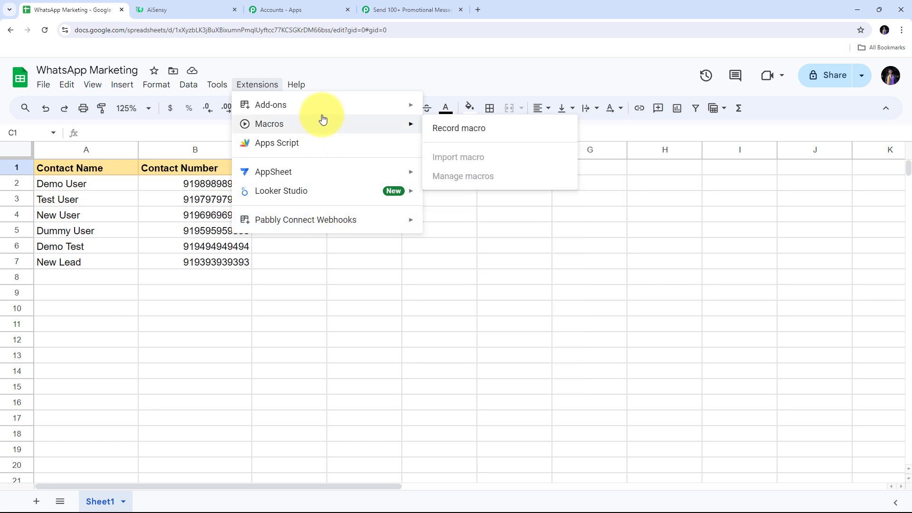
mouse_move(333, 114)
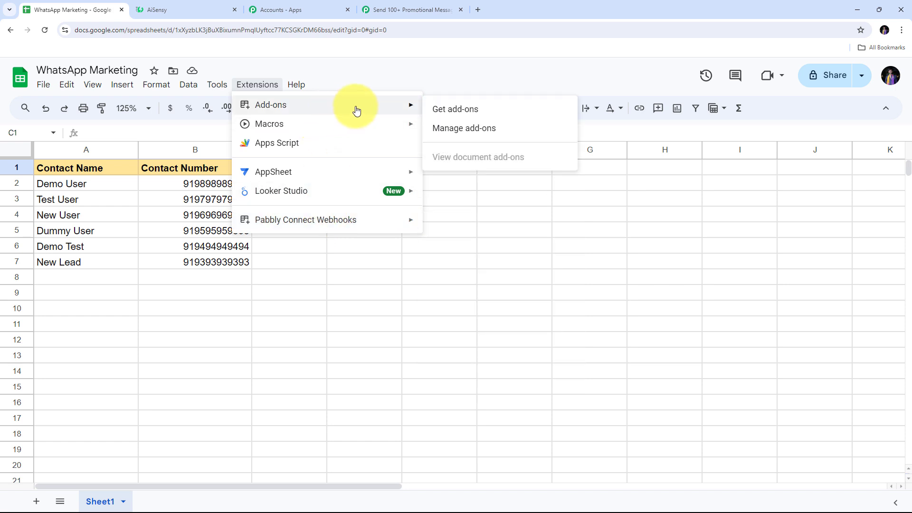
click(468, 114)
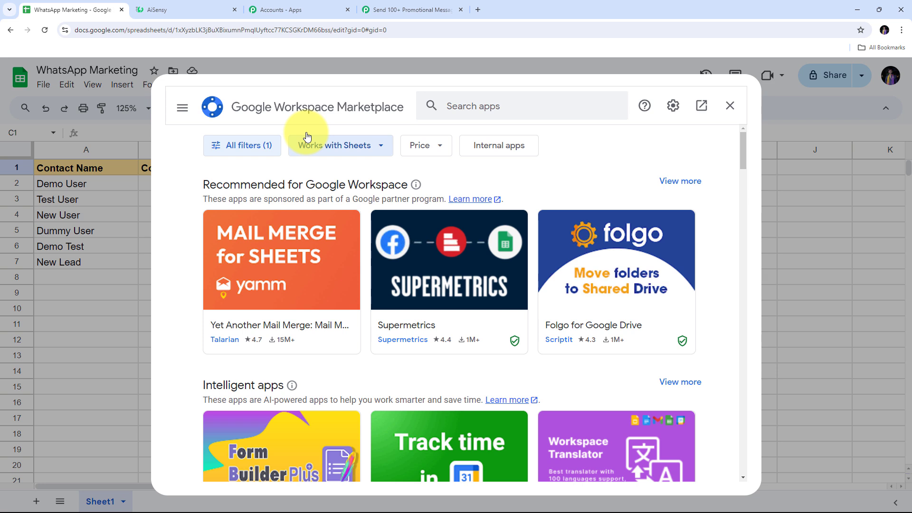
click(446, 106)
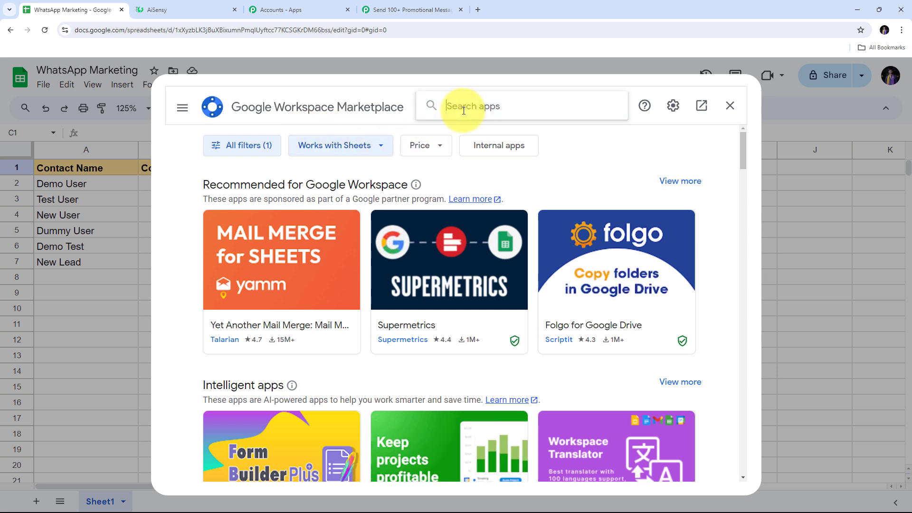
text(Pa)
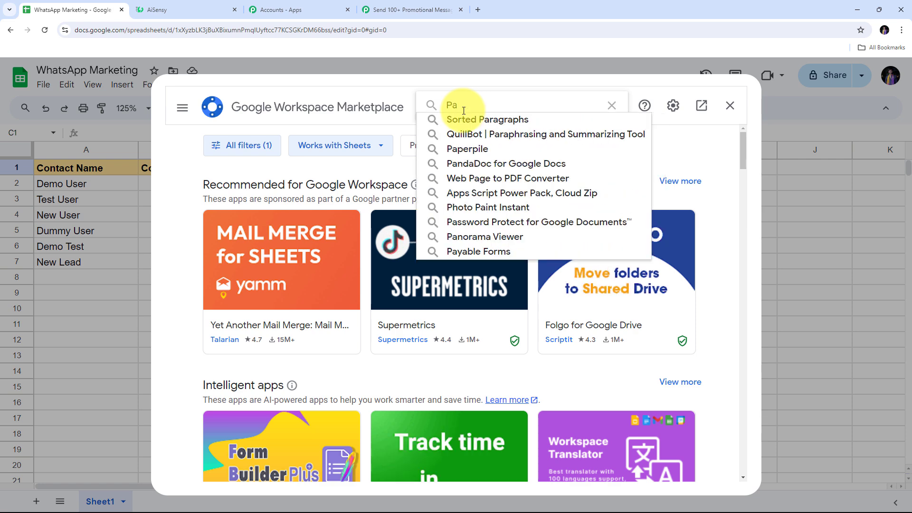
text(bbly)
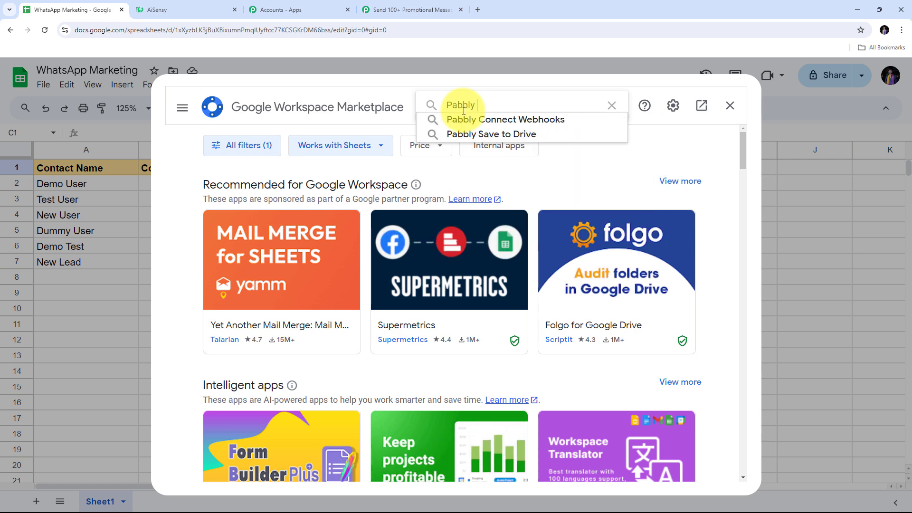
key(Down)
key(Return)
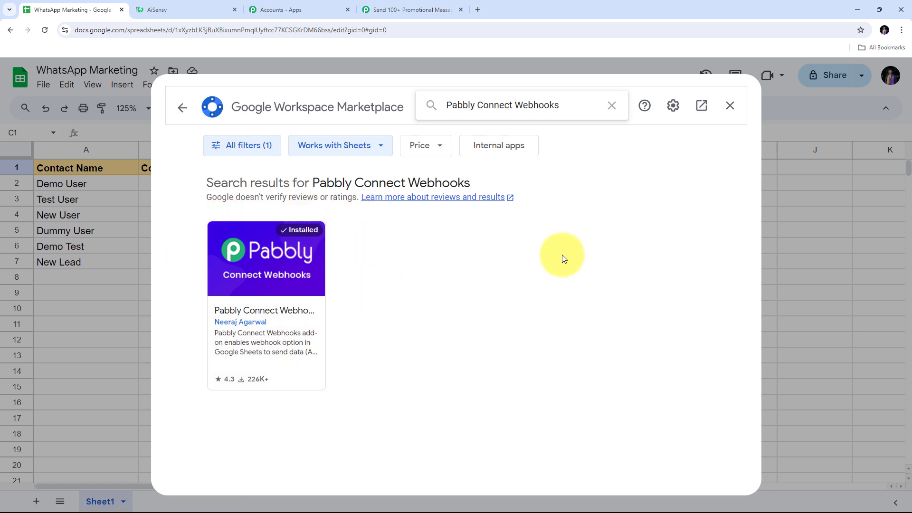
click(730, 106)
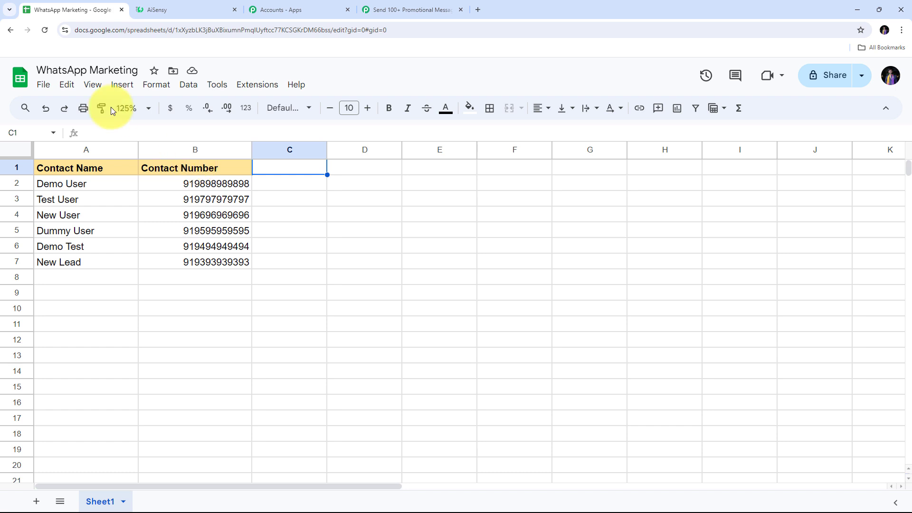
click(45, 33)
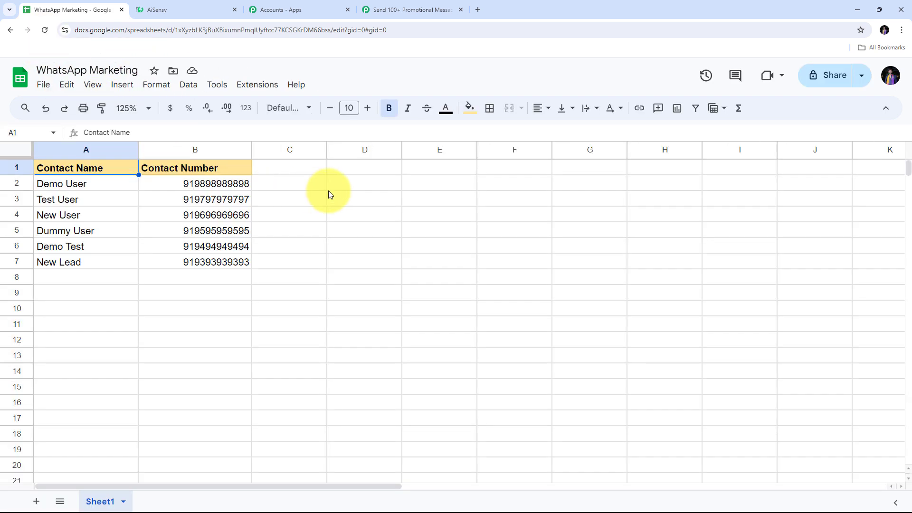
- In the Pabbly Connect Webhooks initial setup for Sheet1, paste the copied webhook URL and set the trigger column to B
click(256, 86)
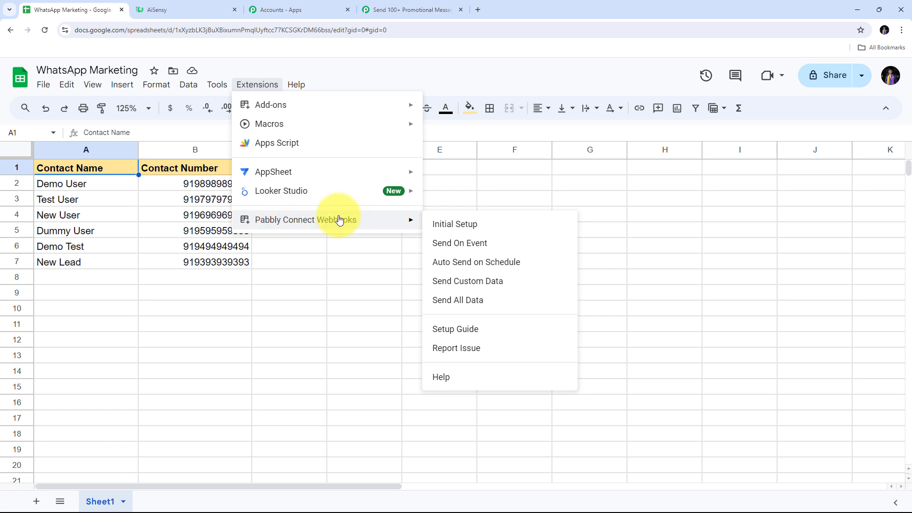
click(464, 231)
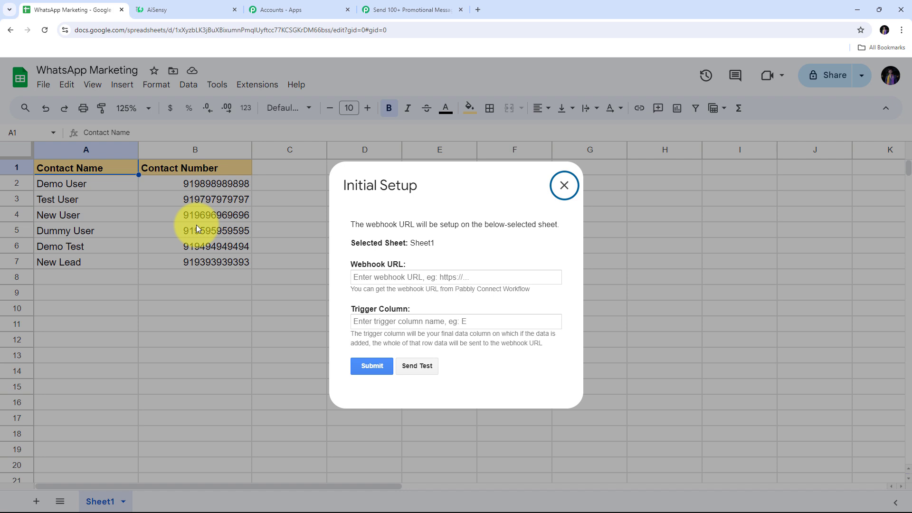
click(365, 278)
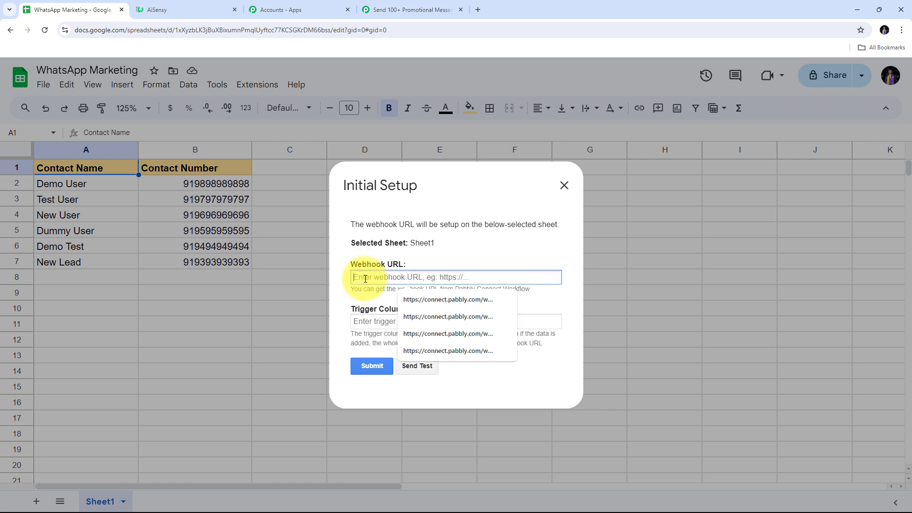
right_click(365, 278)
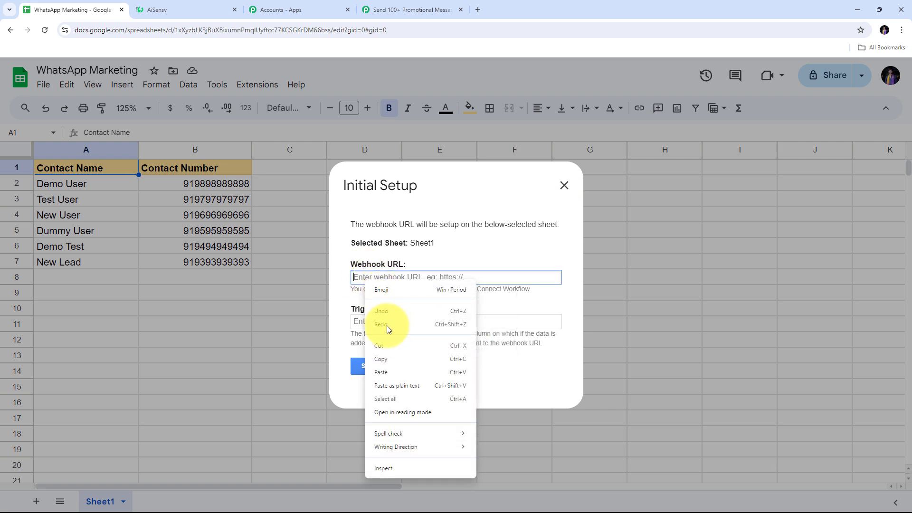
click(382, 372)
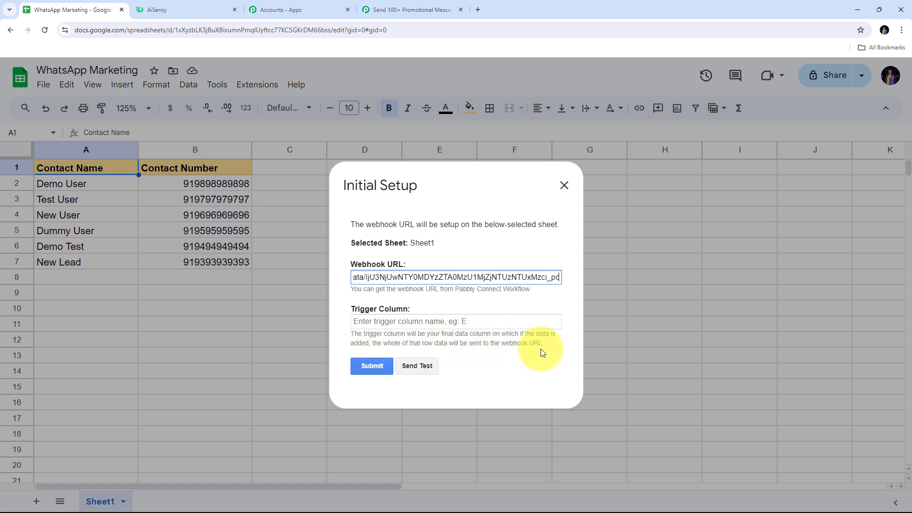
click(378, 318)
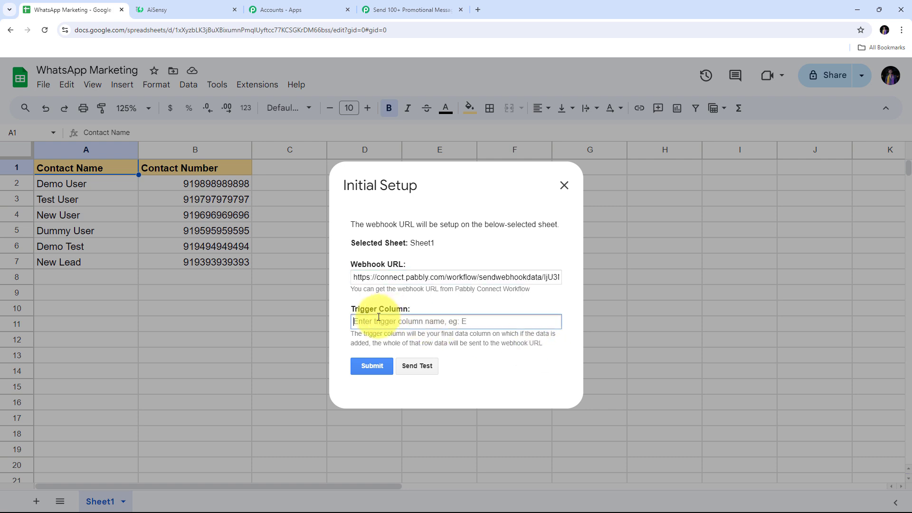
text(B)
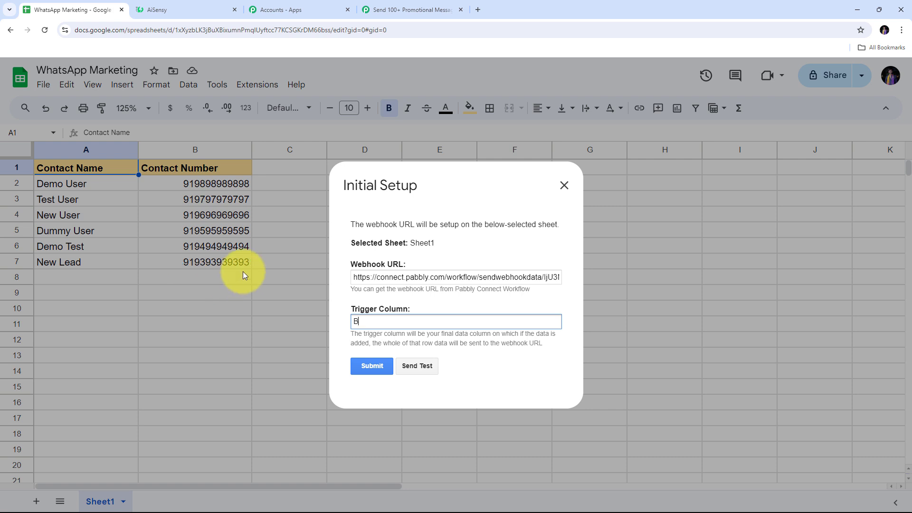
- Send the test data to the webhook and submit the initial setup of the add-on
click(418, 366)
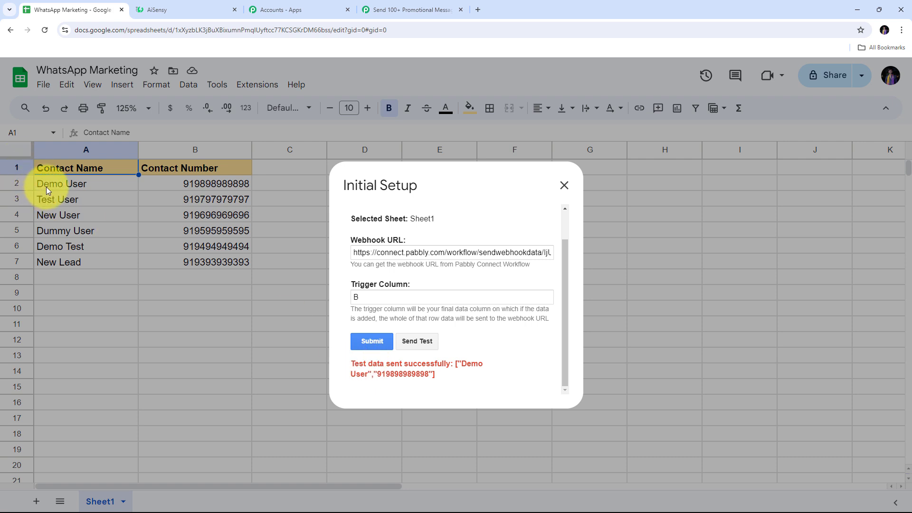
click(373, 342)
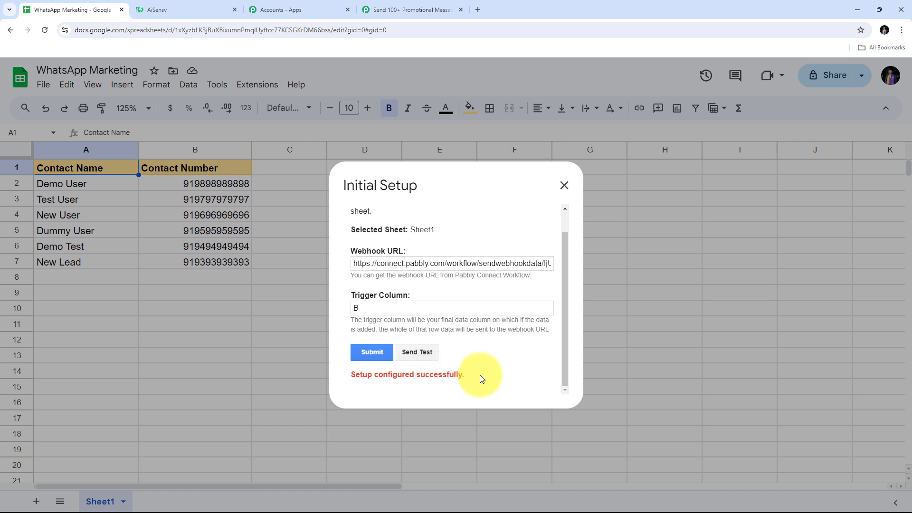
click(564, 185)
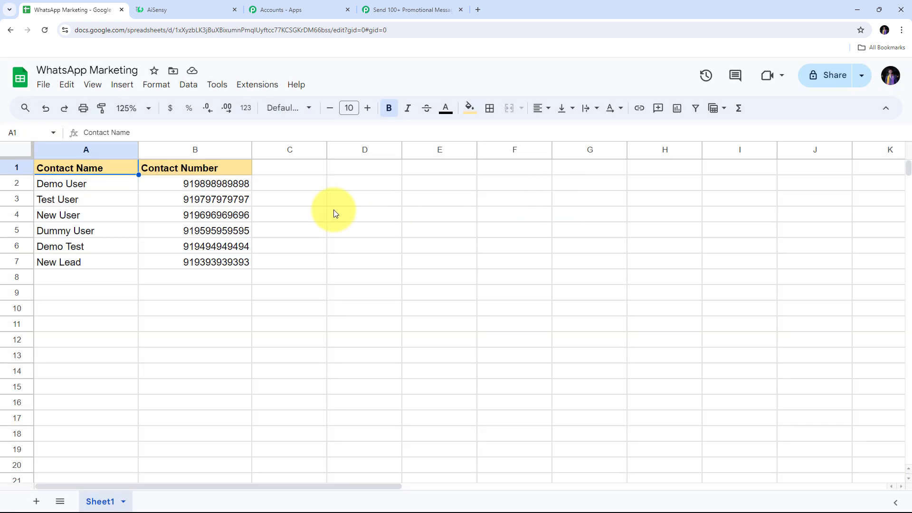
click(23, 183)
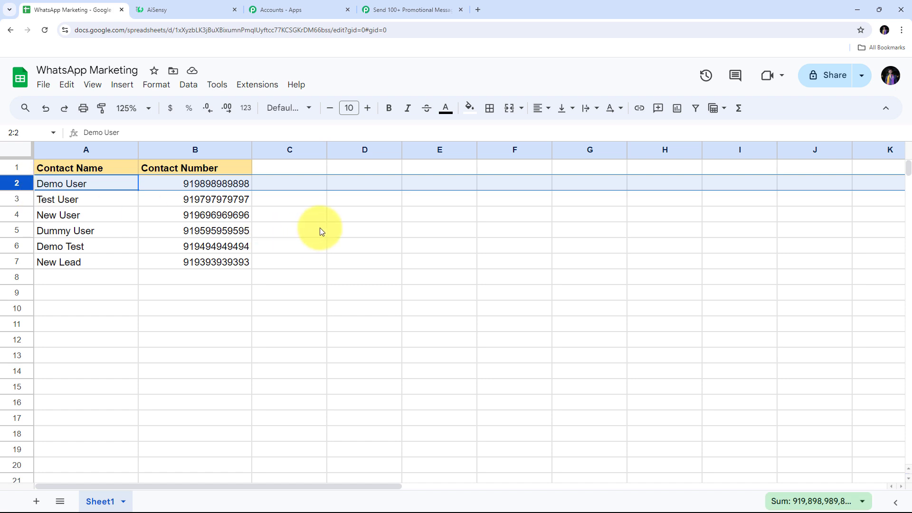
click(306, 214)
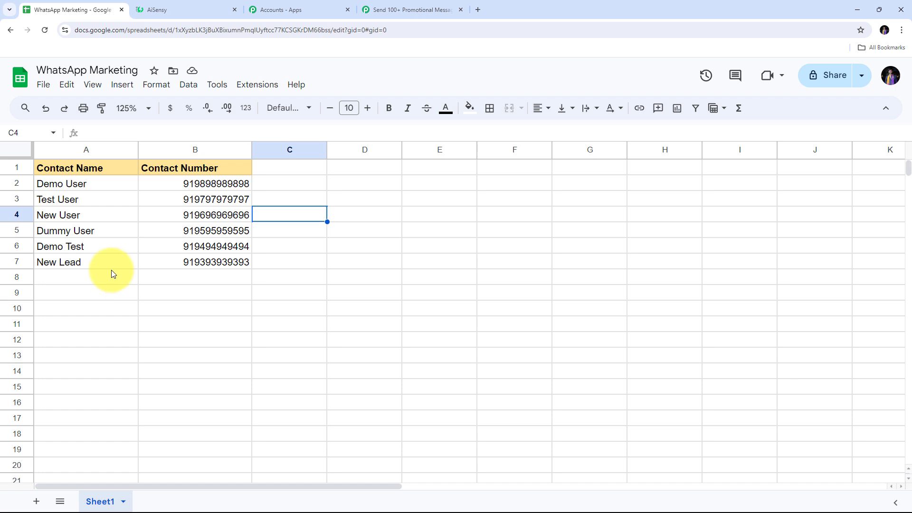
- Enable the Send On Event option of Pabbly Connect Webhooks for the contact sheet
click(246, 84)
mouse_move(264, 218)
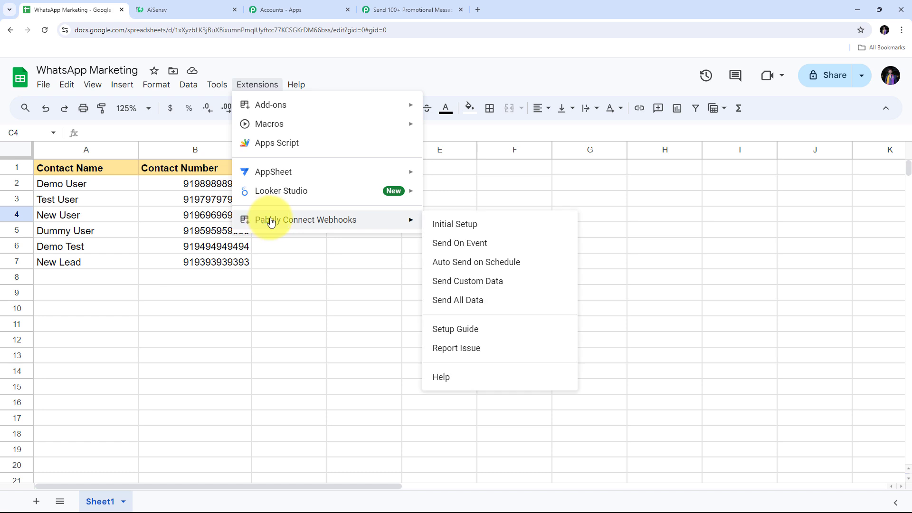
click(434, 248)
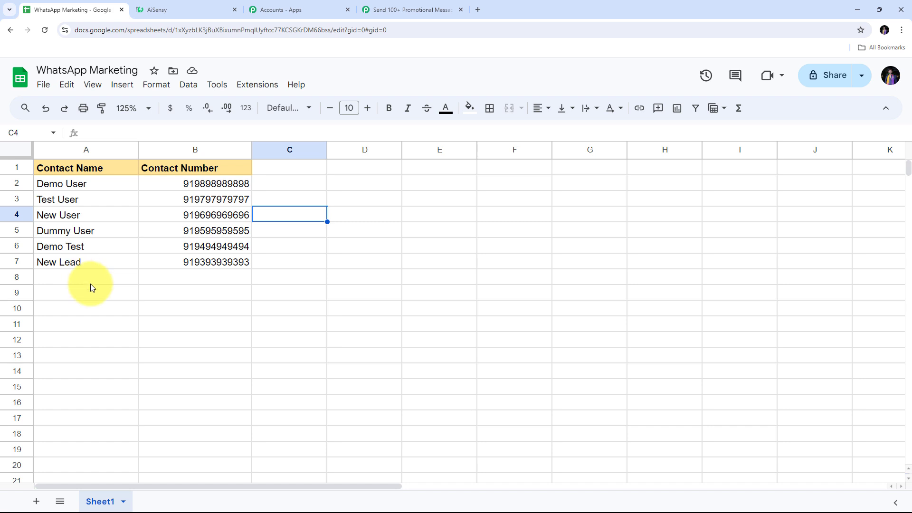
- Return to the Pabbly Connect workflow and check the trigger column, spreadsheet name, contact name and contact number in the received webhook response
click(394, 9)
scroll(743, 212, down, 4)
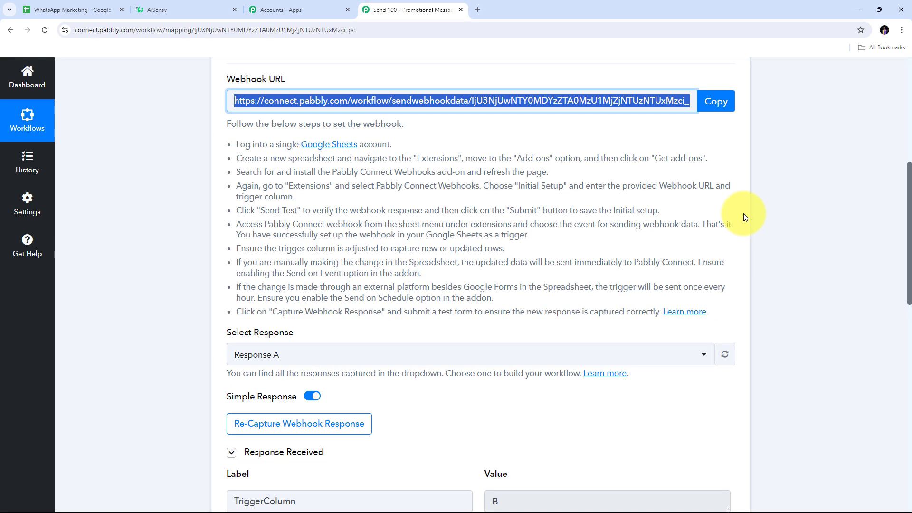
scroll(743, 212, down, 7)
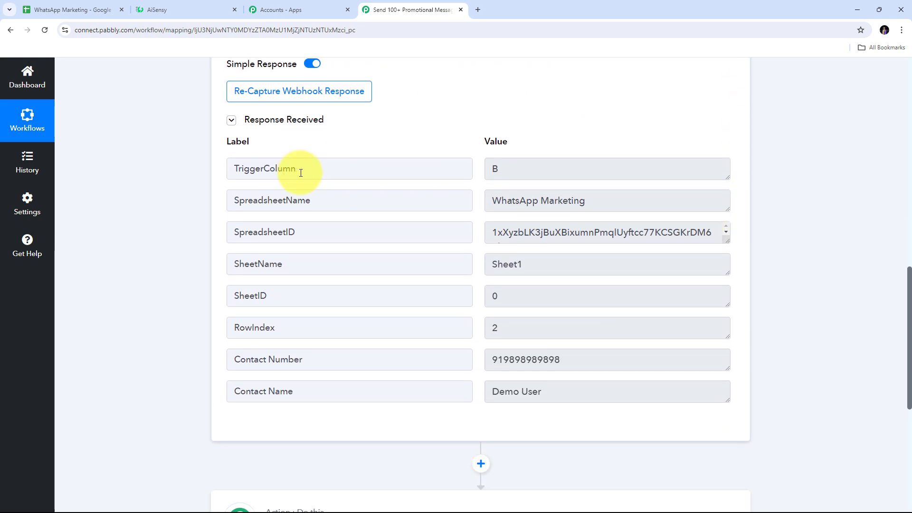
click(580, 169)
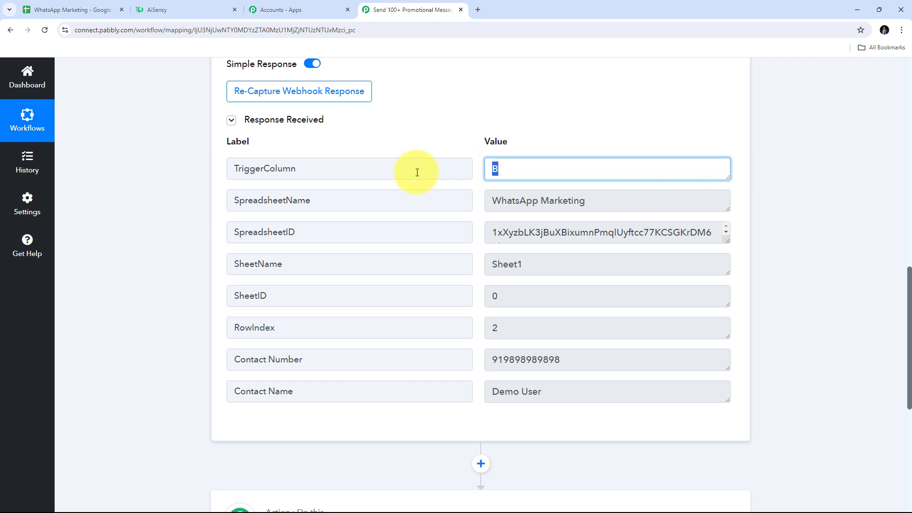
click(660, 204)
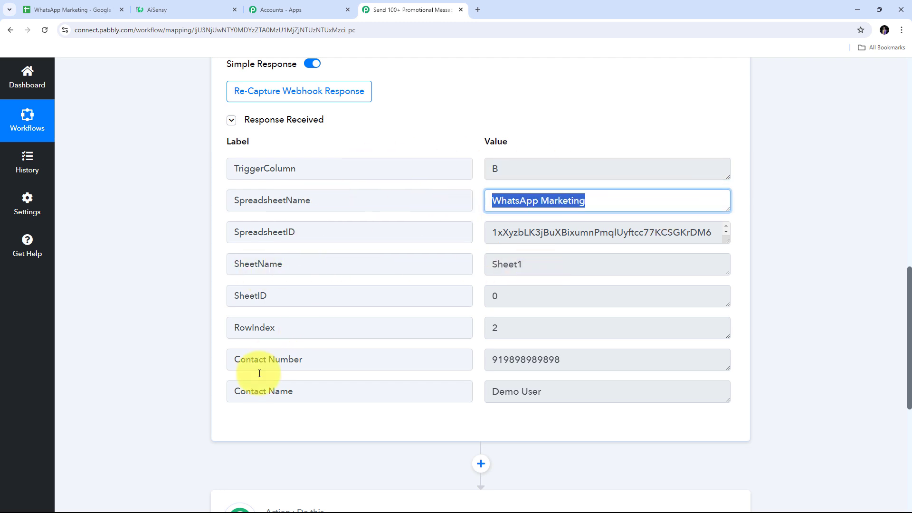
click(511, 389)
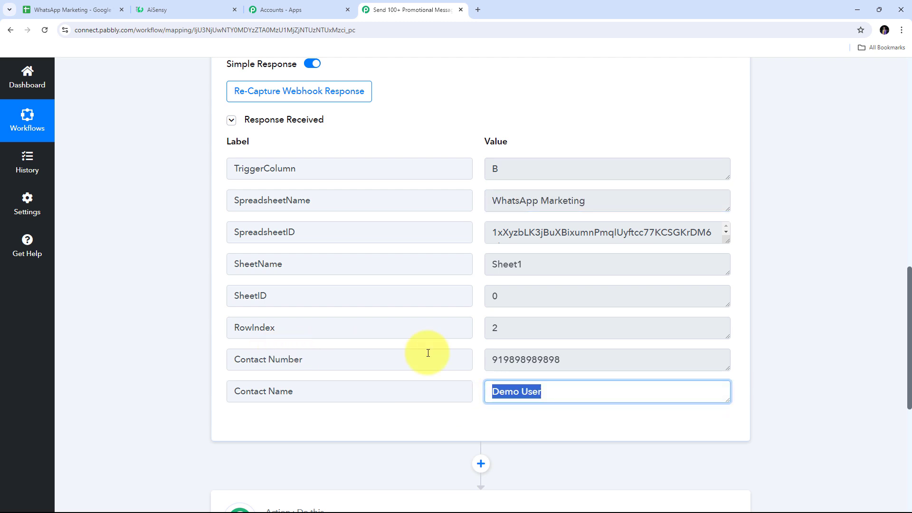
click(617, 360)
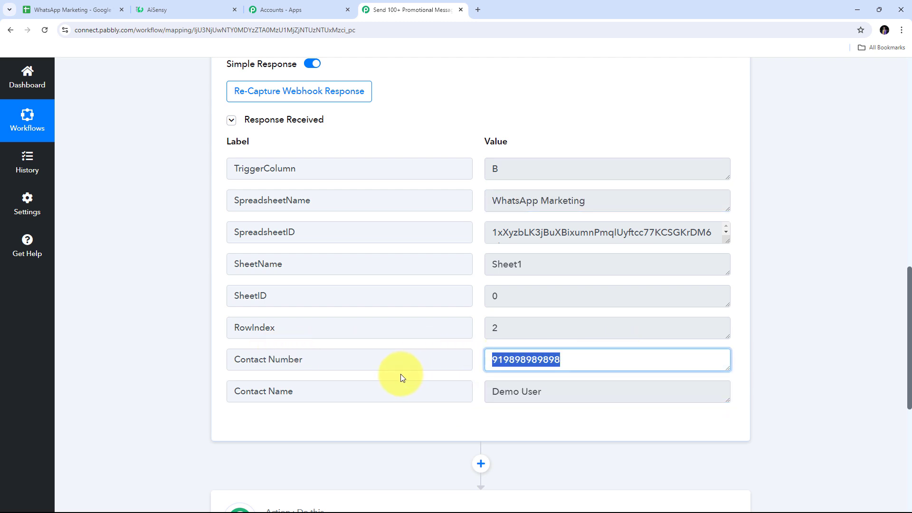
click(484, 270)
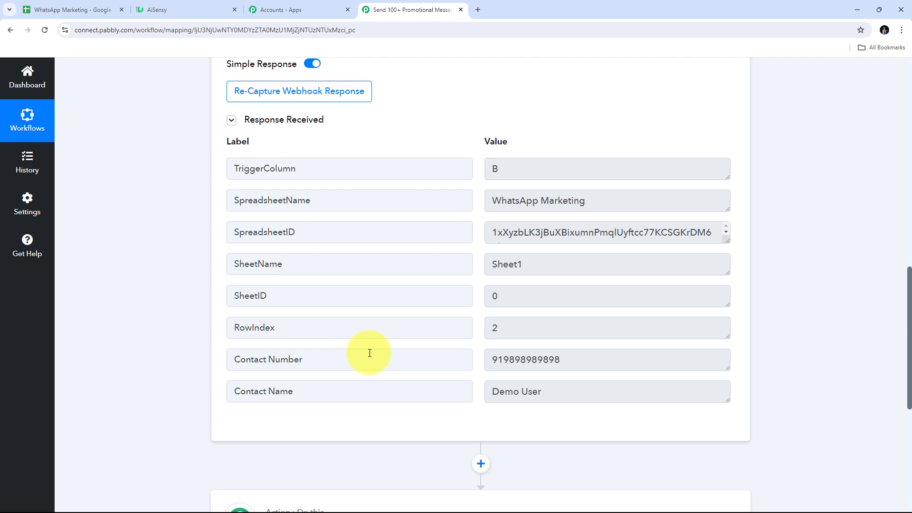
- Set the workflow's action step to WhatsApp by AiSensy with the Send Template Message event
scroll(795, 282, down, 3)
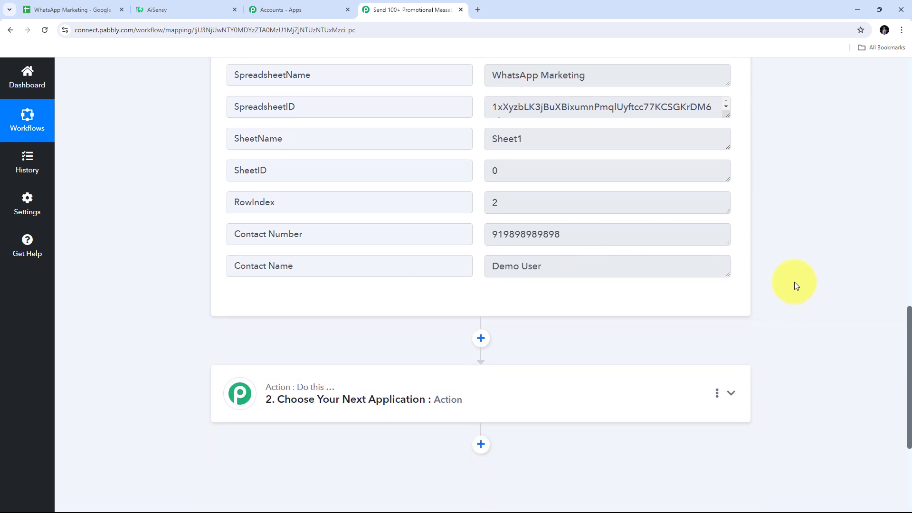
scroll(794, 283, up, 1)
scroll(761, 301, down, 3)
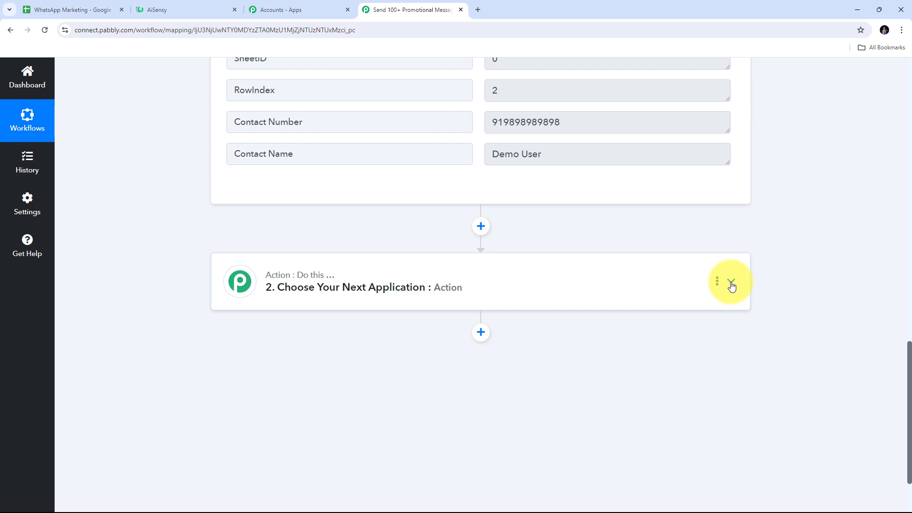
click(731, 285)
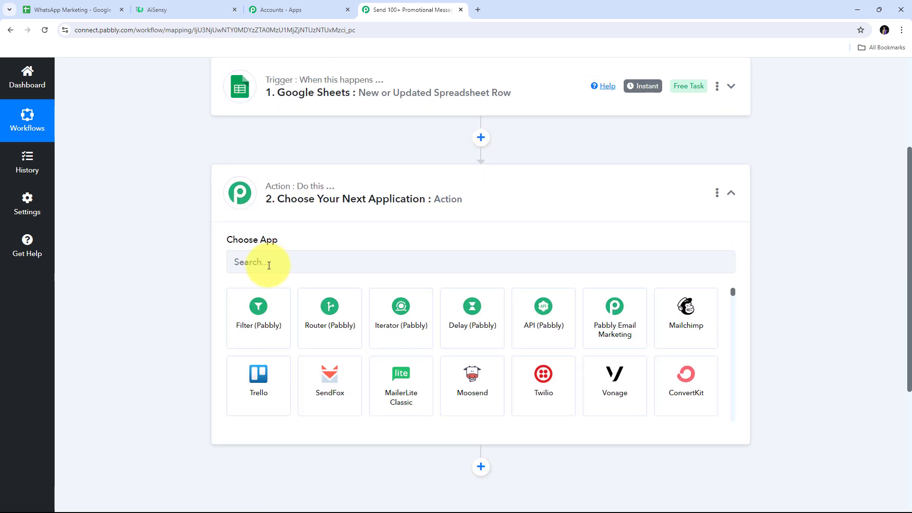
click(273, 262)
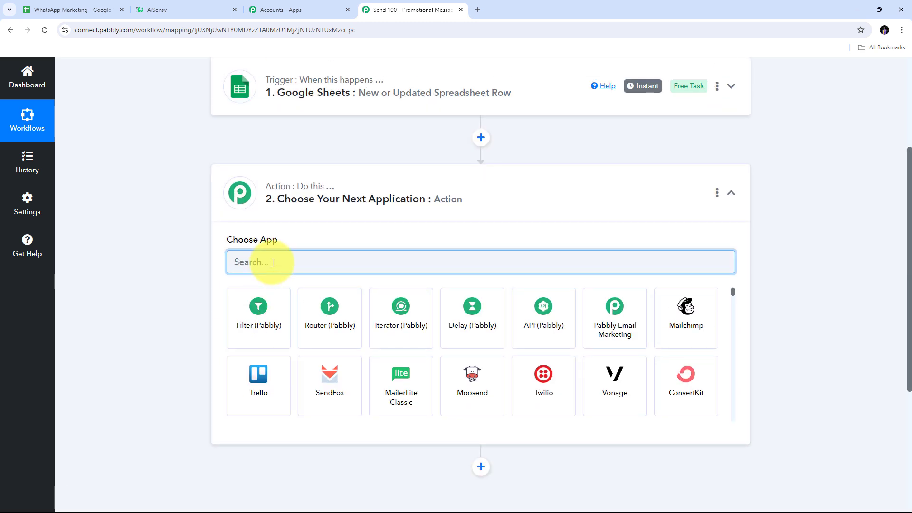
text(AlSensy)
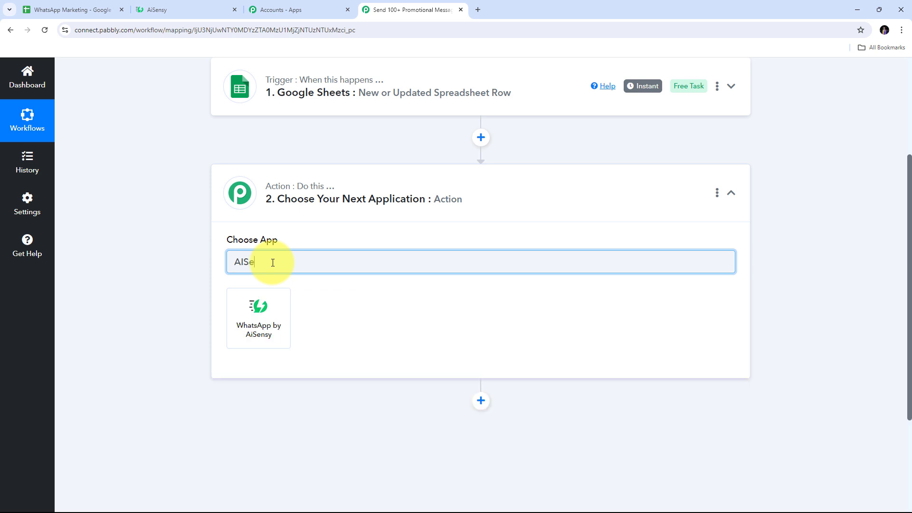
click(268, 312)
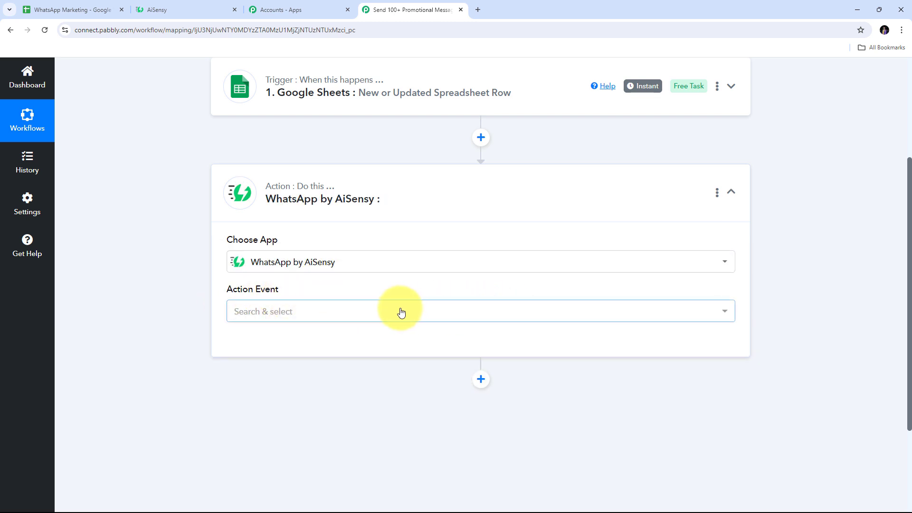
click(400, 312)
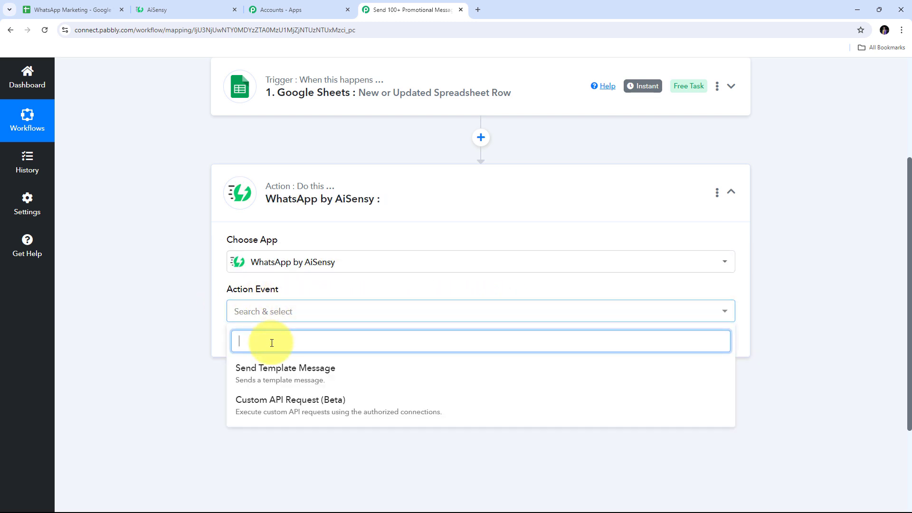
click(274, 375)
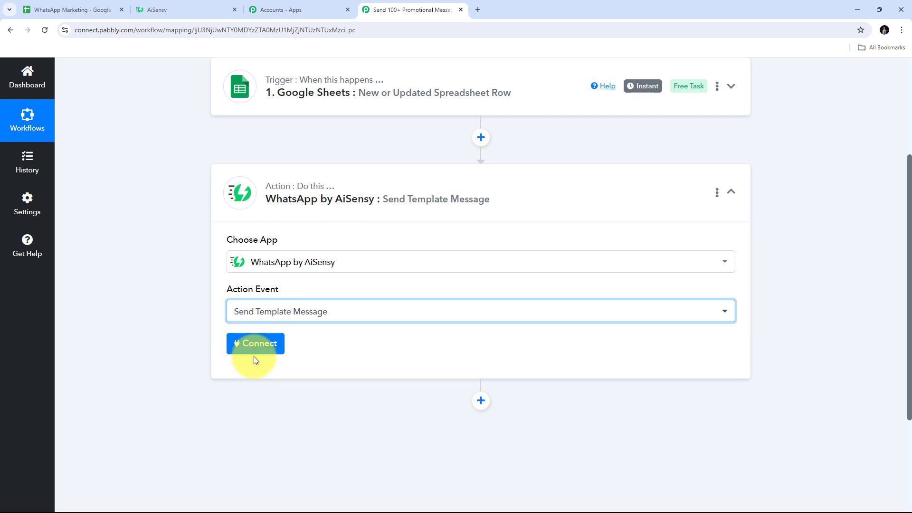
- Start a new WhatsApp by AiSensy connection, and regenerate and copy the API key in the AiSensy account
click(250, 343)
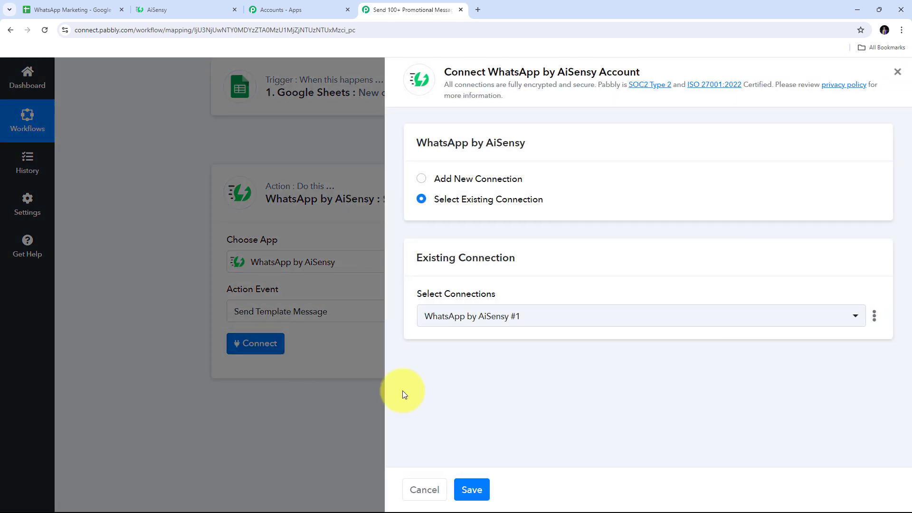
click(456, 179)
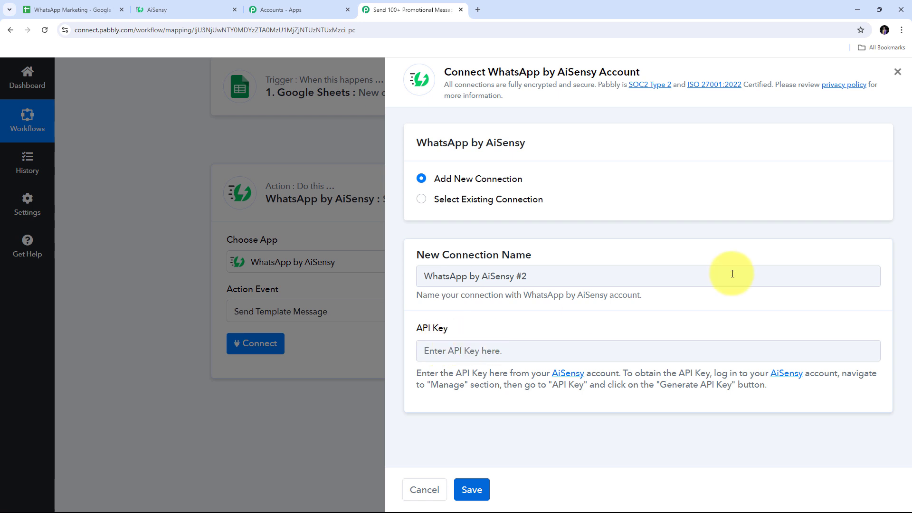
click(161, 9)
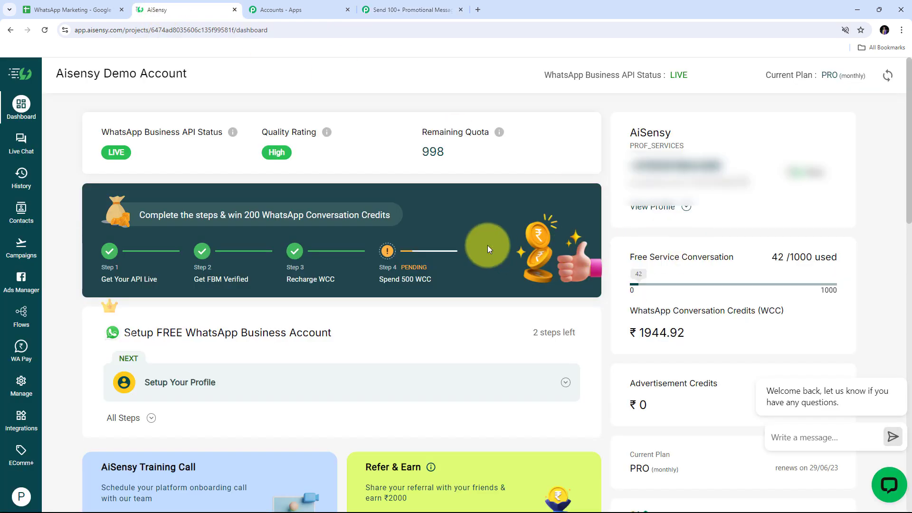
click(20, 385)
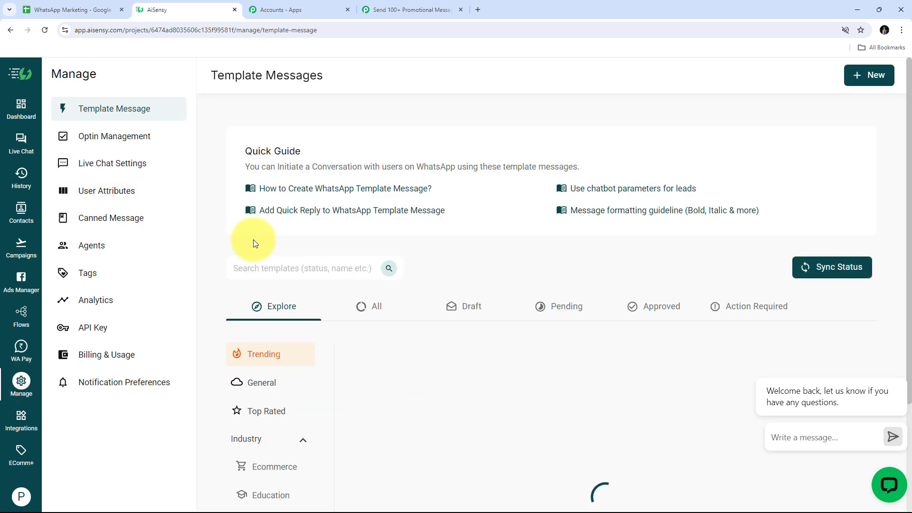
click(96, 332)
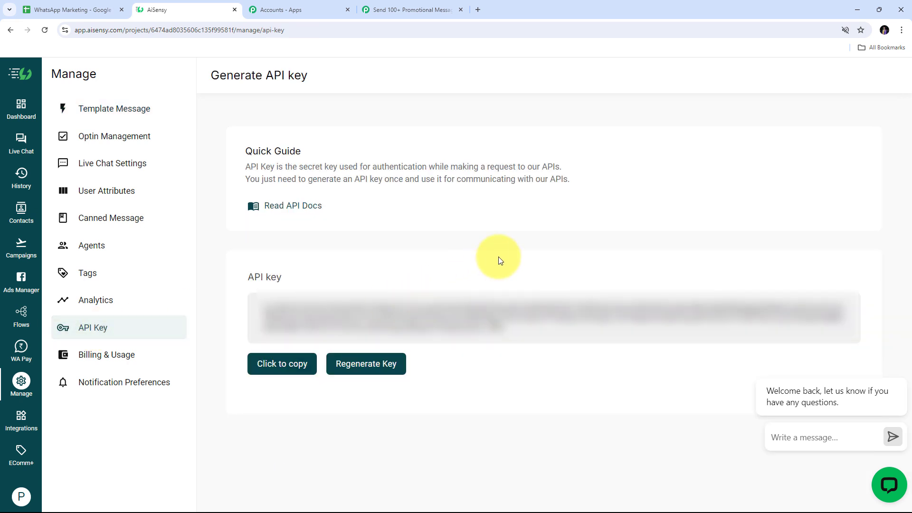
click(365, 370)
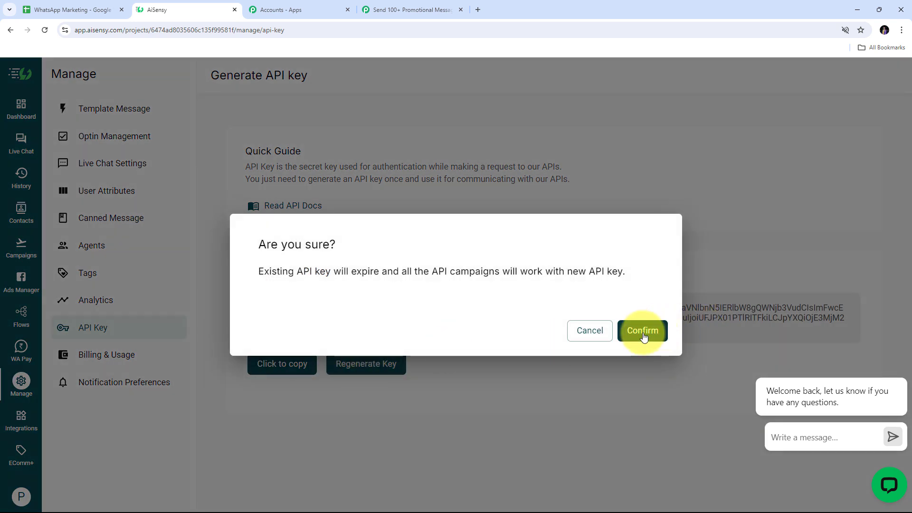
click(643, 331)
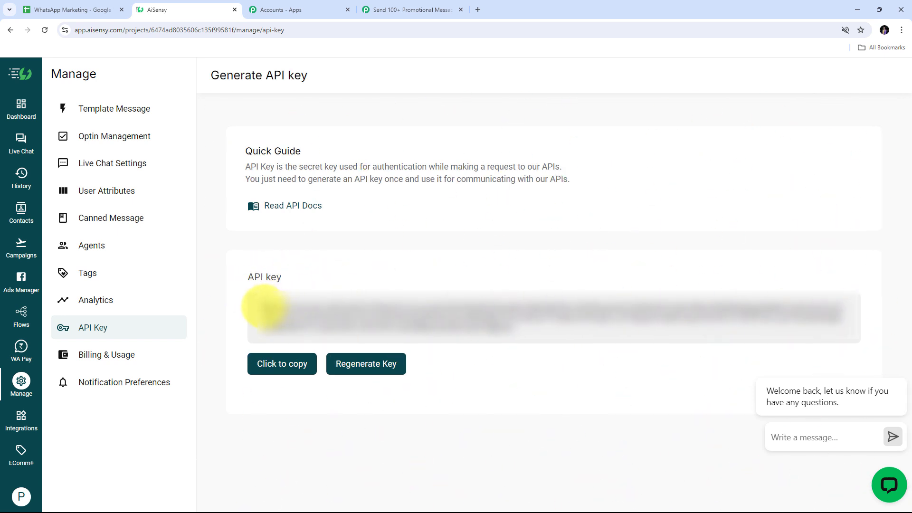
click(273, 362)
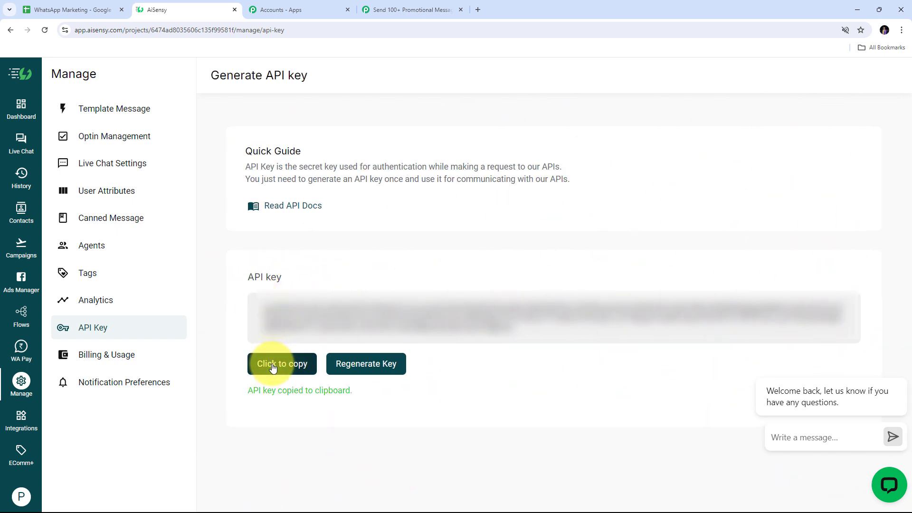
- Return to the Pabbly Connect workflow, paste the API key into the new AiSensy connection and save it
click(381, 8)
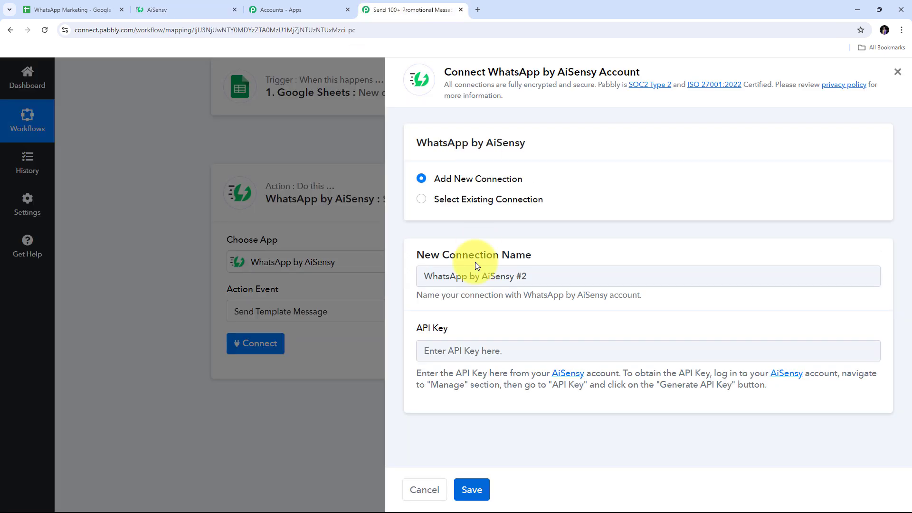
click(429, 352)
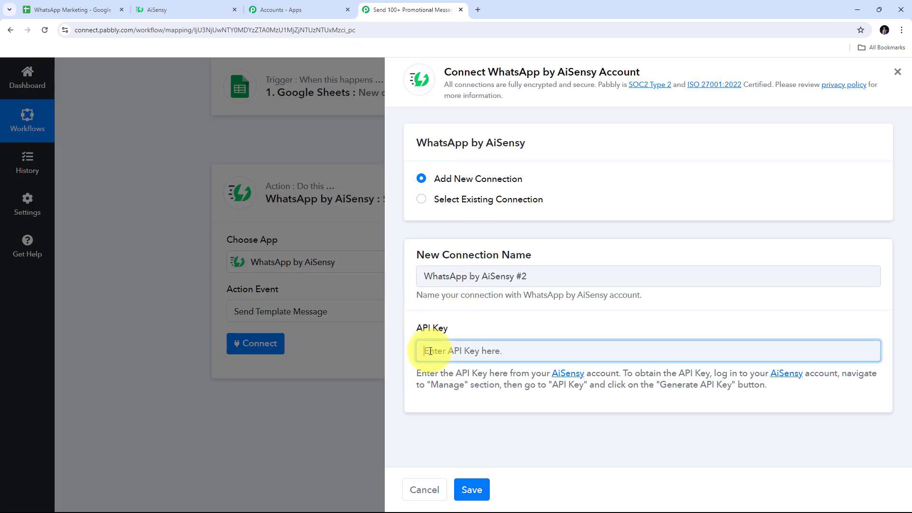
key(ctrl+v)
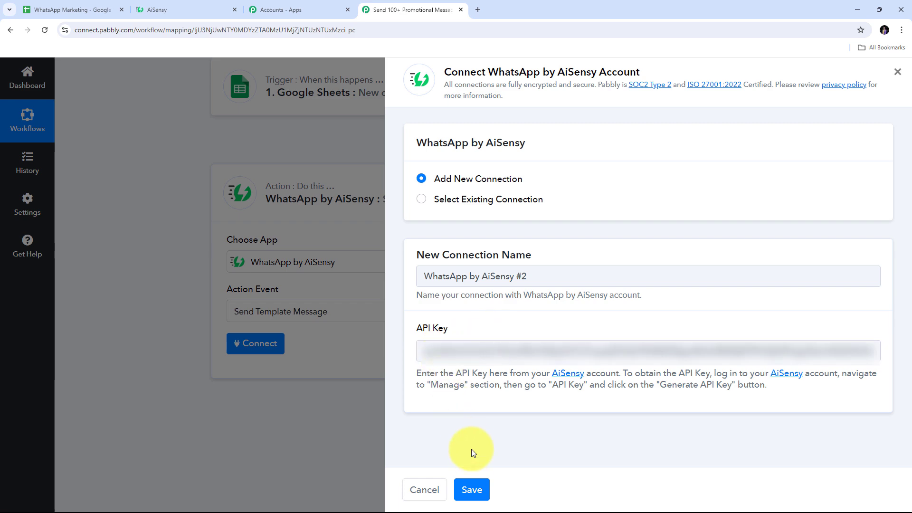
click(472, 490)
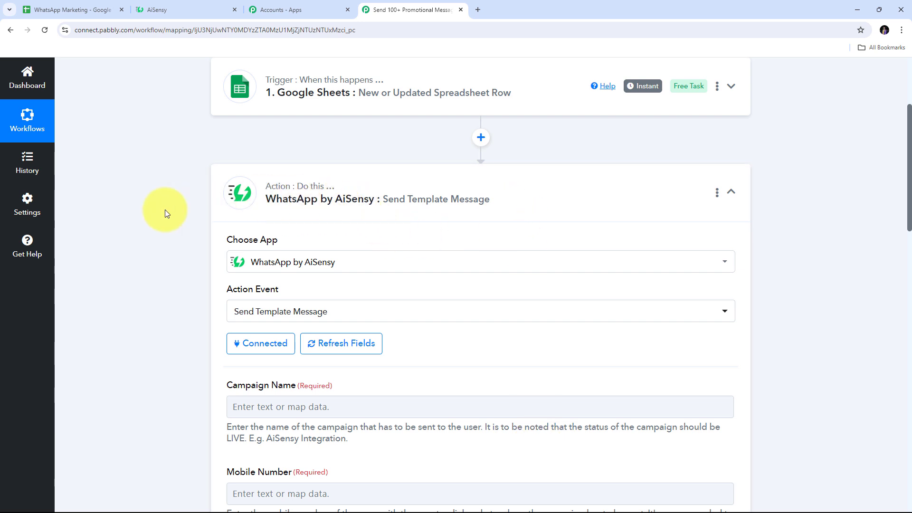
- Review the fields of the Send Template Message action, including campaign name, mobile number and user name
scroll(488, 215, down, 4)
scroll(488, 215, down, 1)
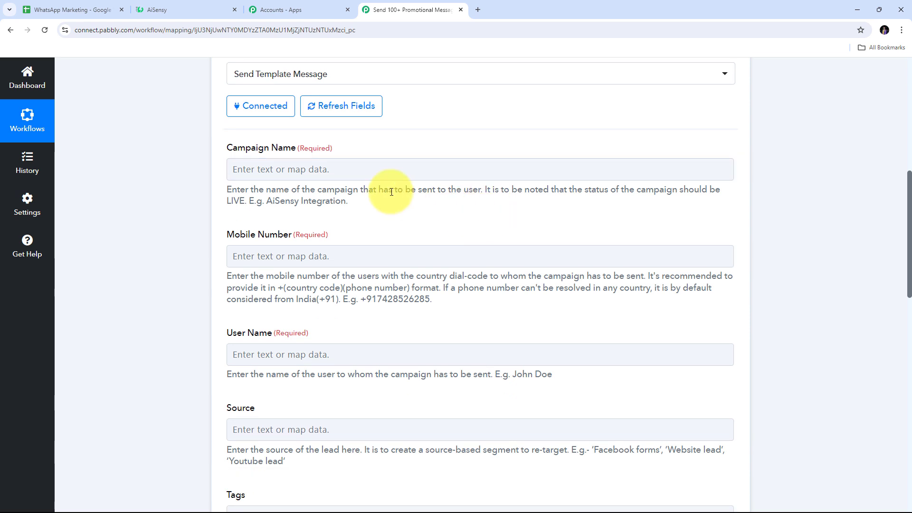
scroll(426, 231, down, 2)
scroll(425, 232, up, 3)
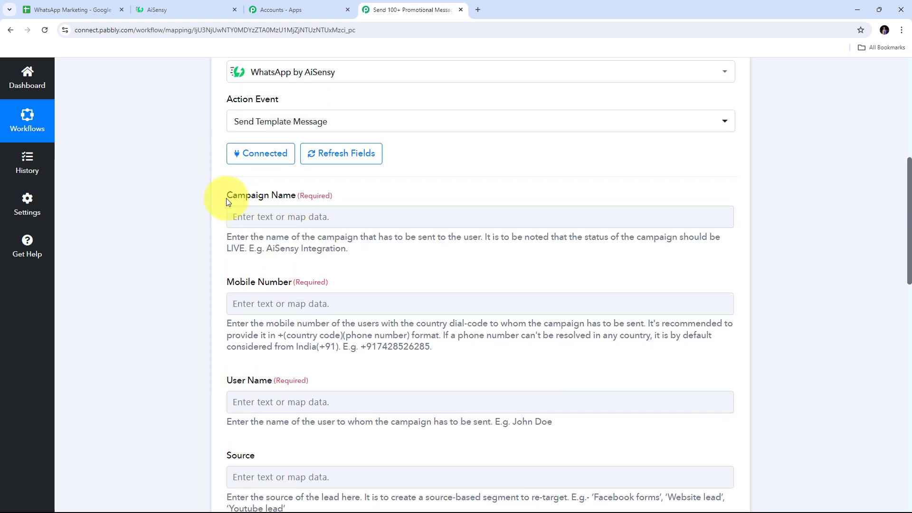
click(283, 214)
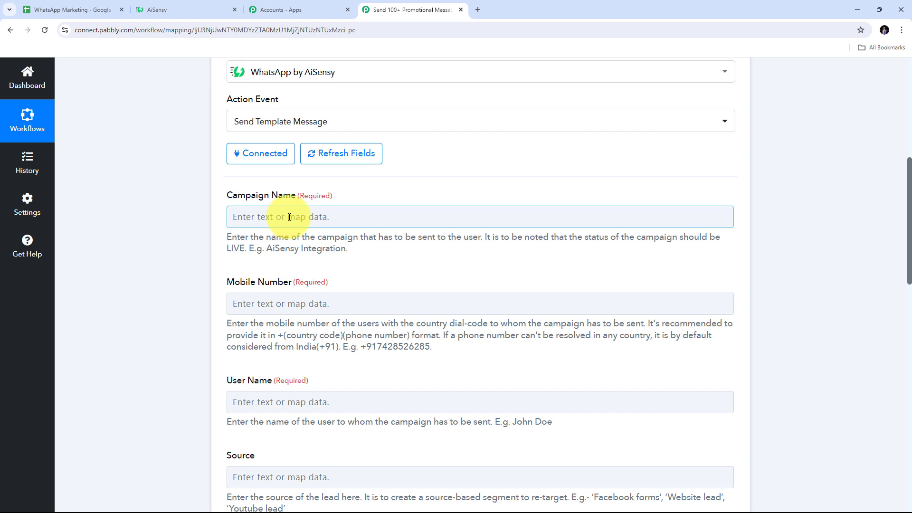
- Switch to AiSensy and examine the list of all template messages with their category, status and type
click(183, 8)
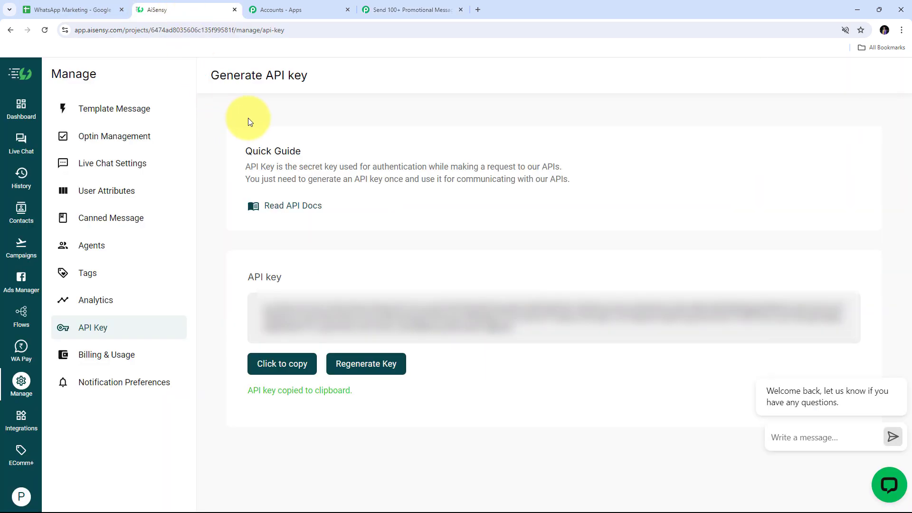
click(108, 113)
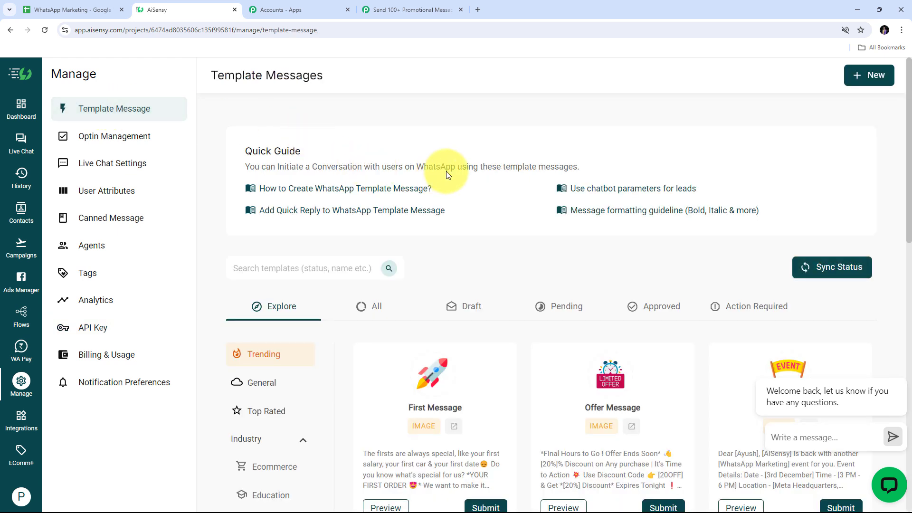
scroll(494, 264, down, 2)
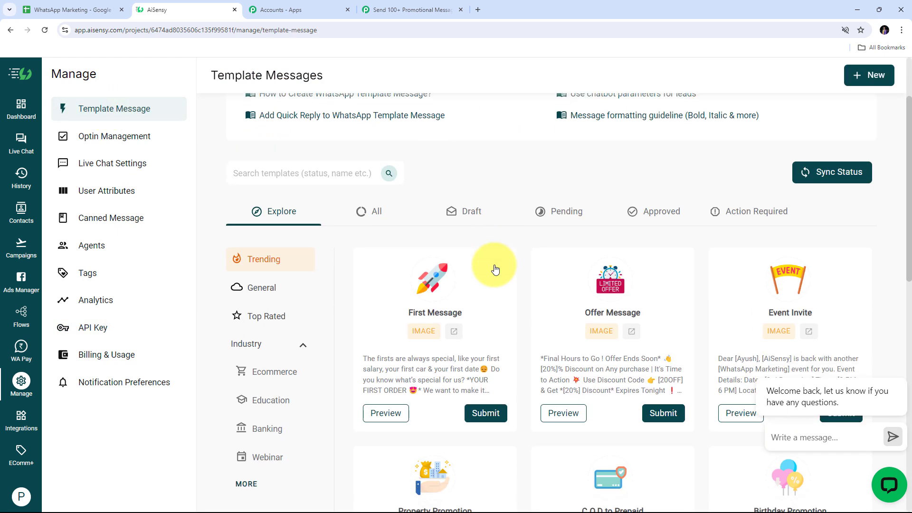
scroll(494, 264, up, 2)
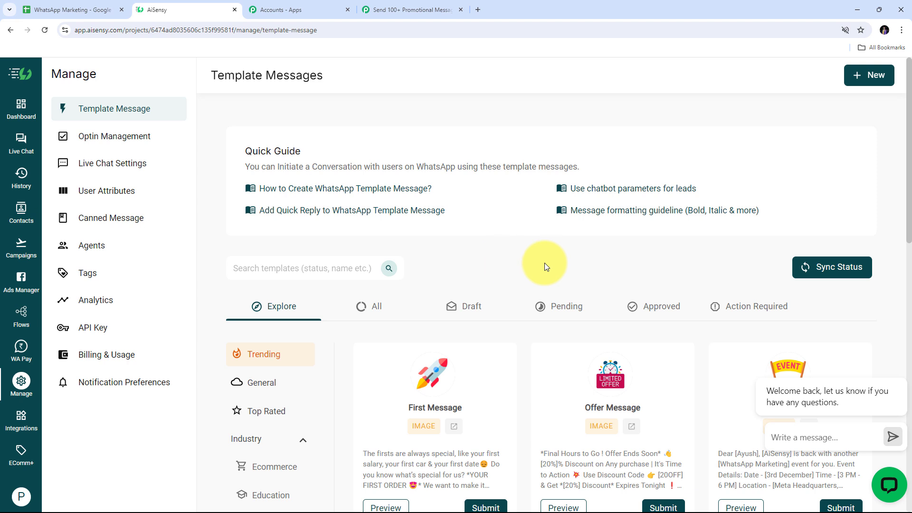
scroll(544, 263, down, 1)
click(377, 257)
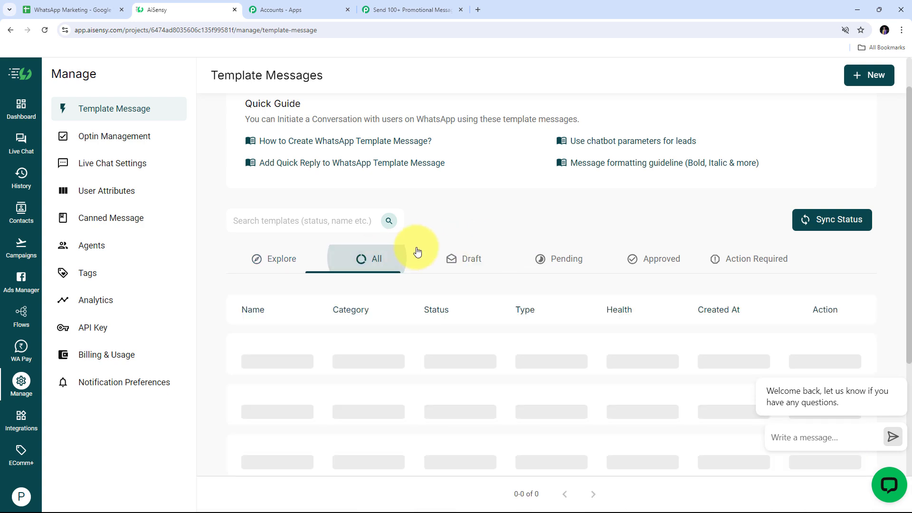
scroll(472, 226, down, 3)
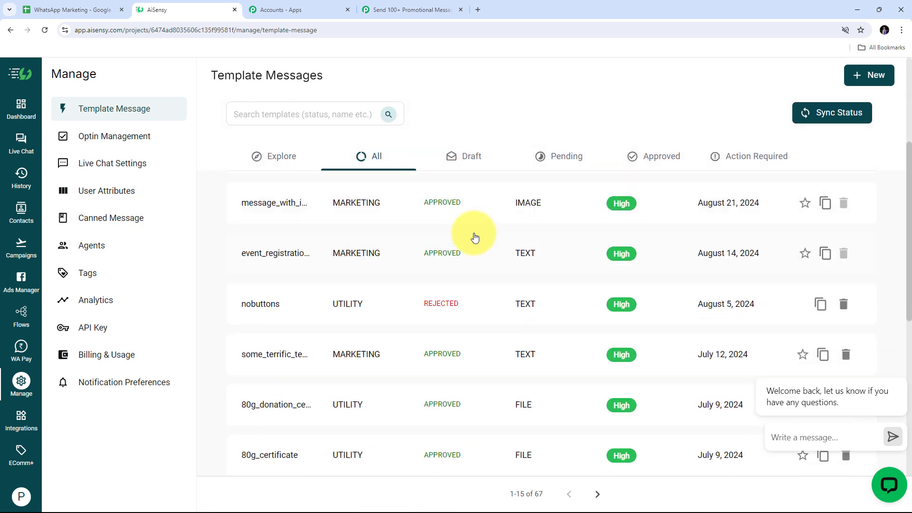
scroll(475, 237, up, 3)
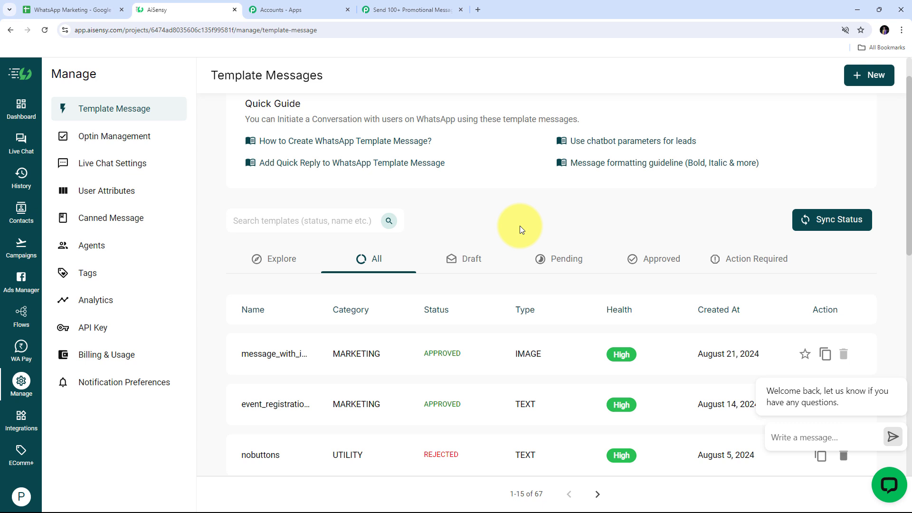
scroll(463, 350, down, 2)
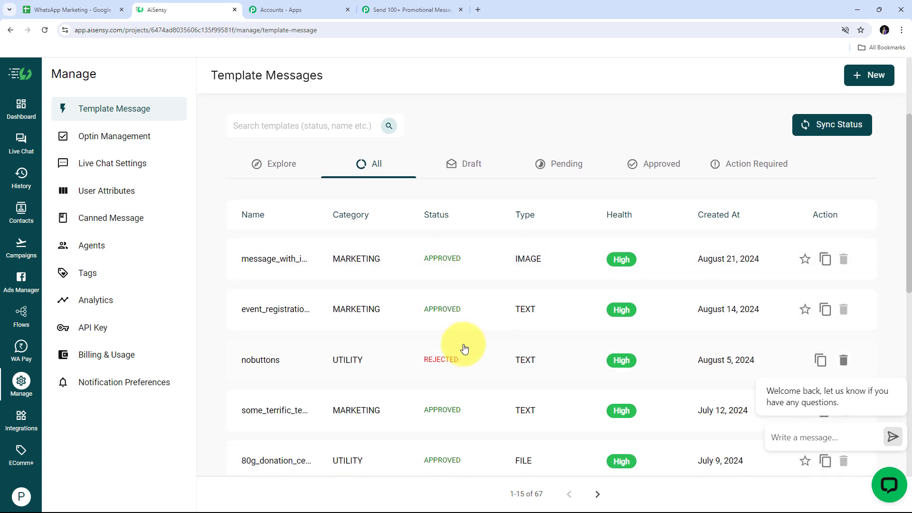
scroll(457, 366, up, 1)
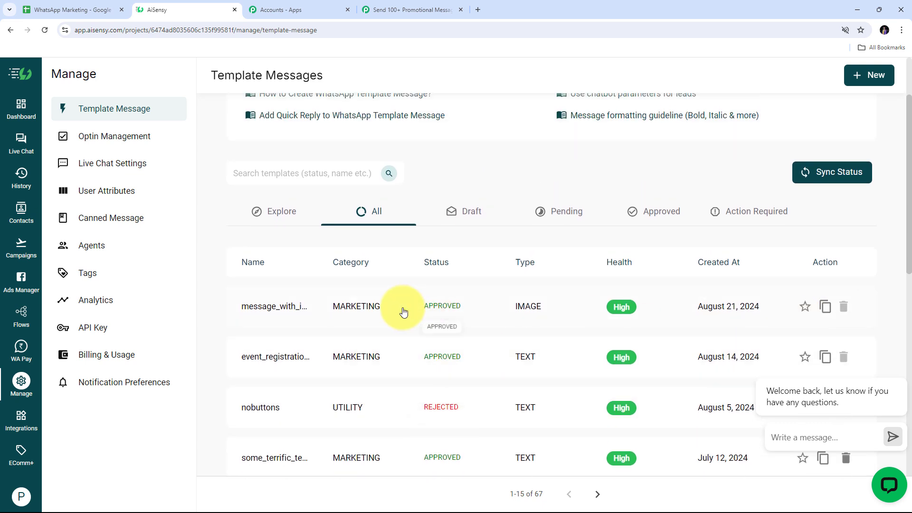
- Preview the message_with_image template, read its full text and close the preview
click(258, 307)
scroll(494, 266, down, 3)
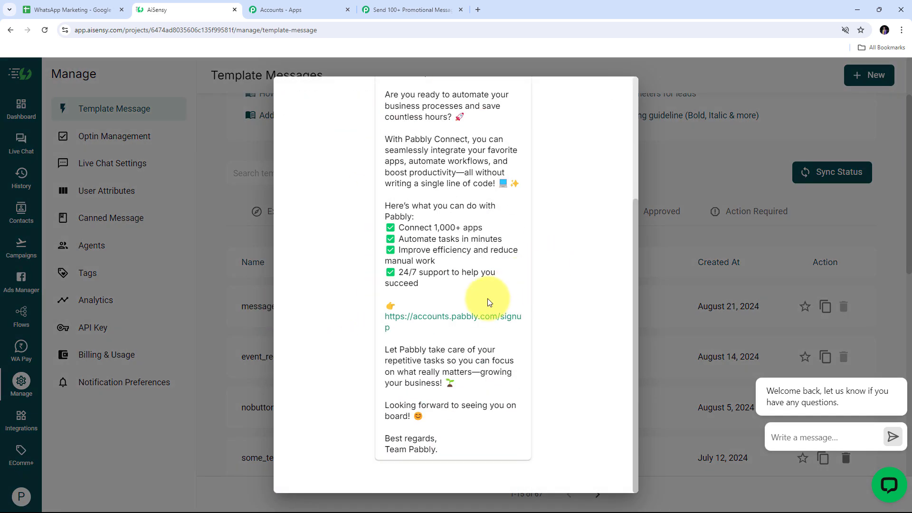
scroll(488, 298, up, 3)
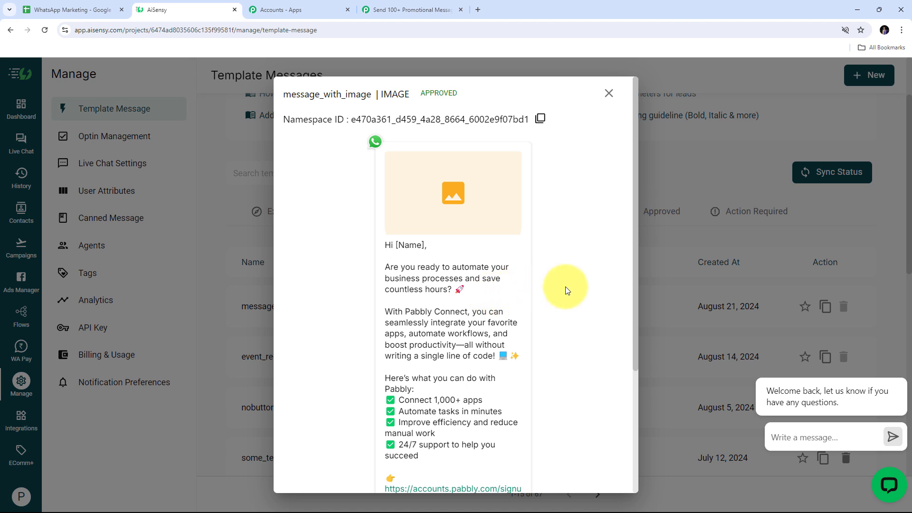
click(608, 94)
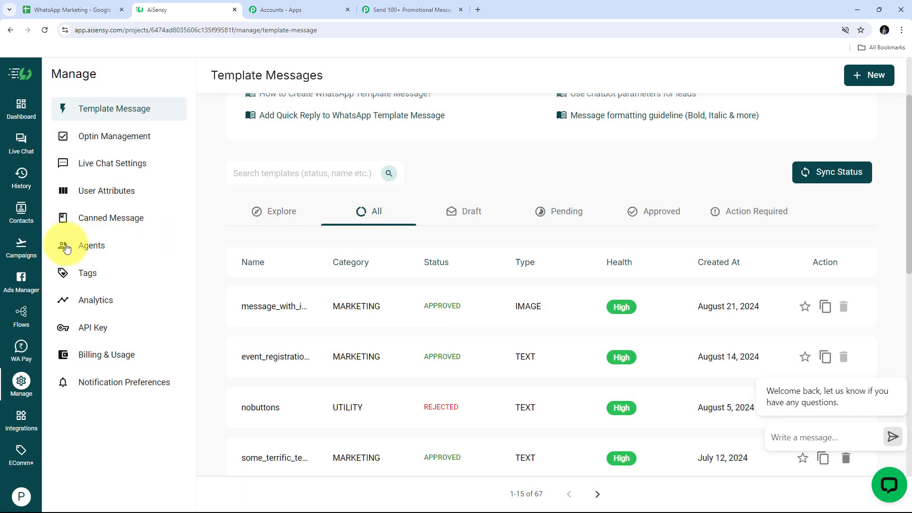
- Start a new API campaign in the AiSensy campaigns area and name it Promotional Messages
click(20, 248)
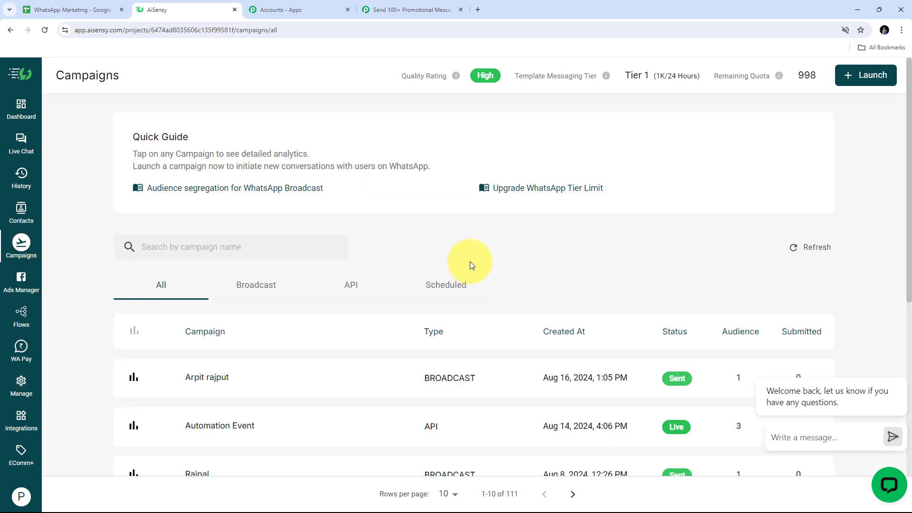
click(864, 81)
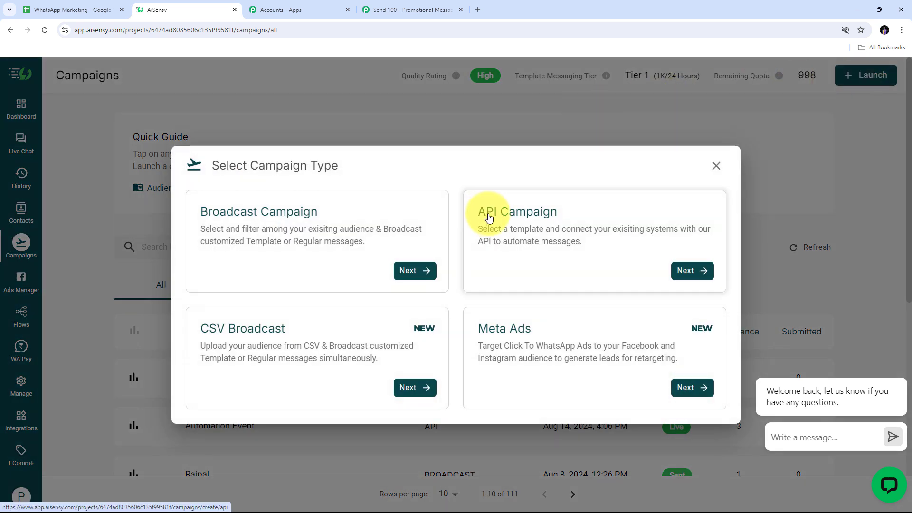
click(690, 273)
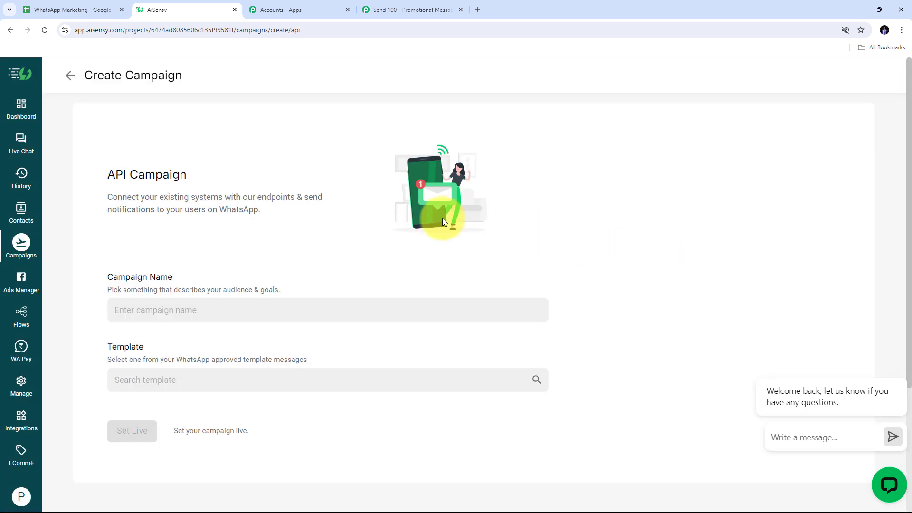
scroll(325, 217, down, 1)
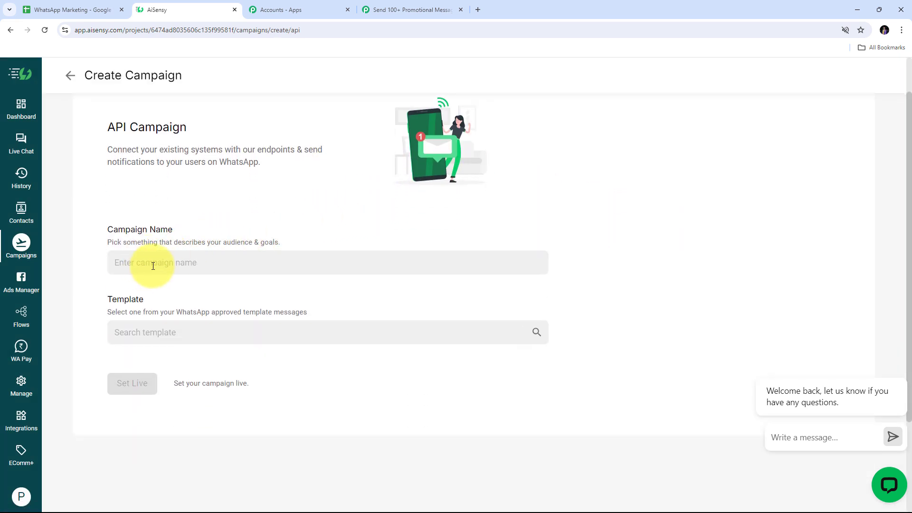
click(153, 266)
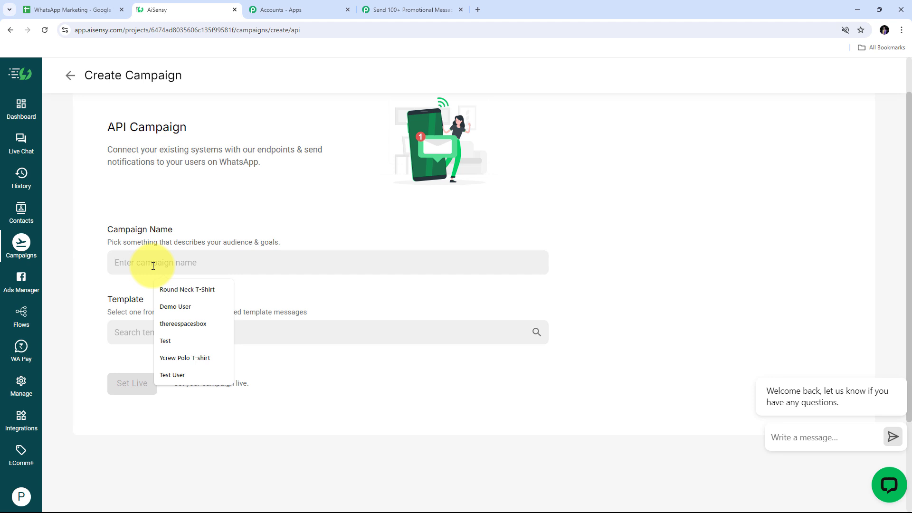
text(Promotional Messages)
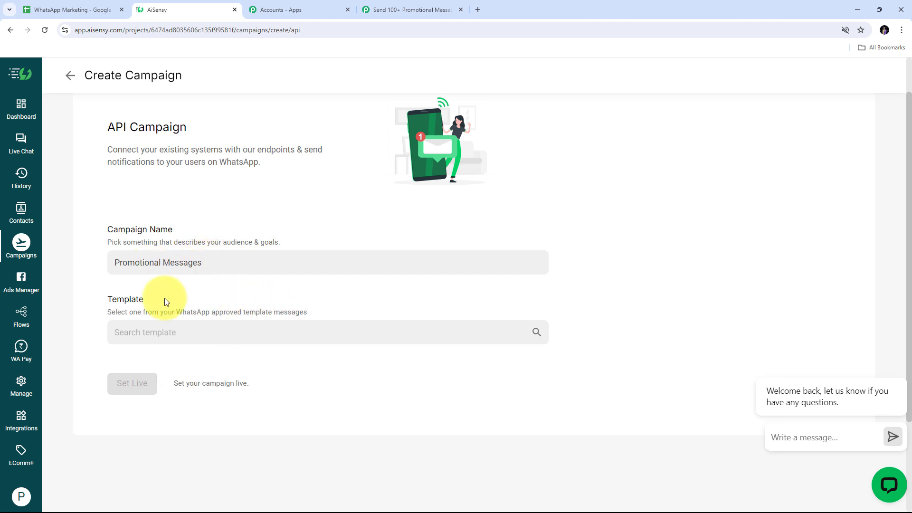
- Find the message_with_image template among the approved templates and select it for the campaign
click(158, 331)
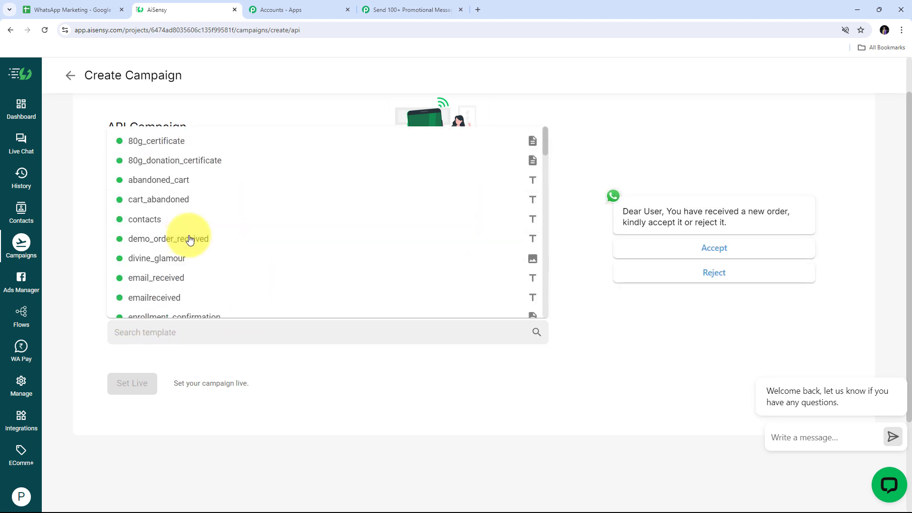
text(messag)
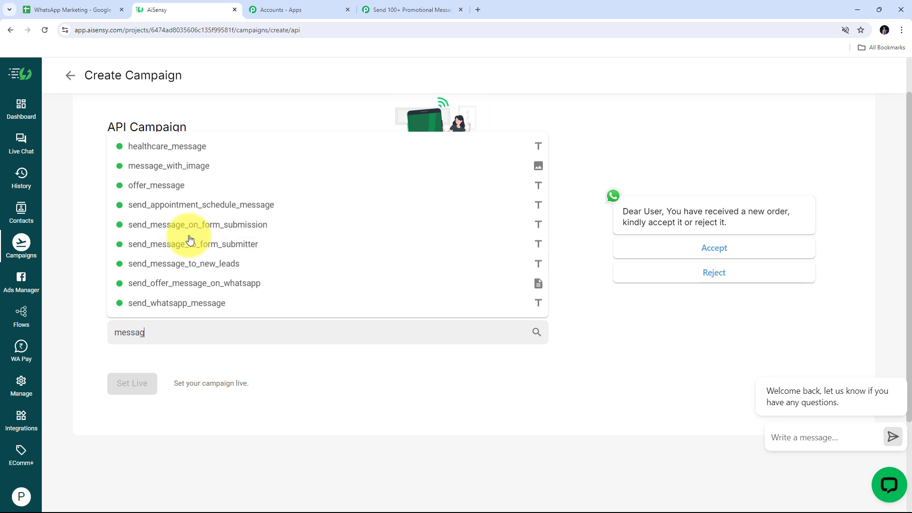
text(e)
key(BackSpace)
key(BackSpace)
key(BackSpace)
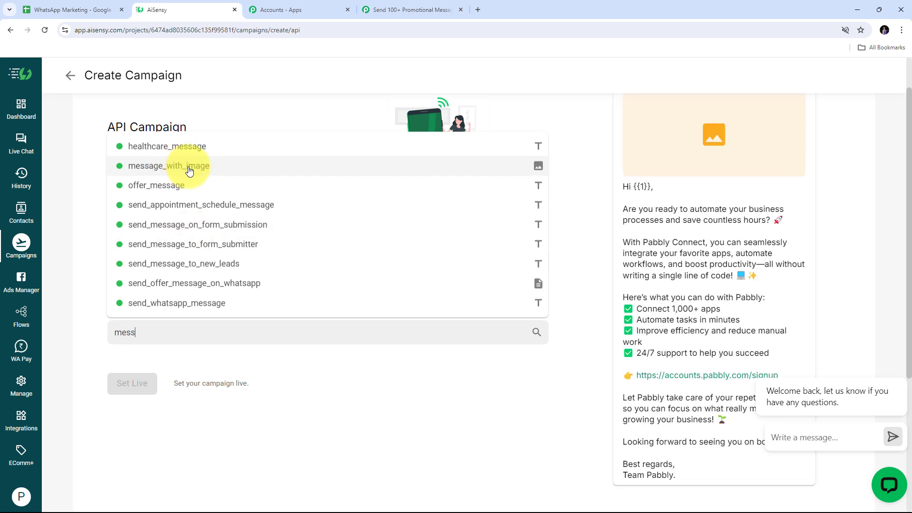
click(187, 169)
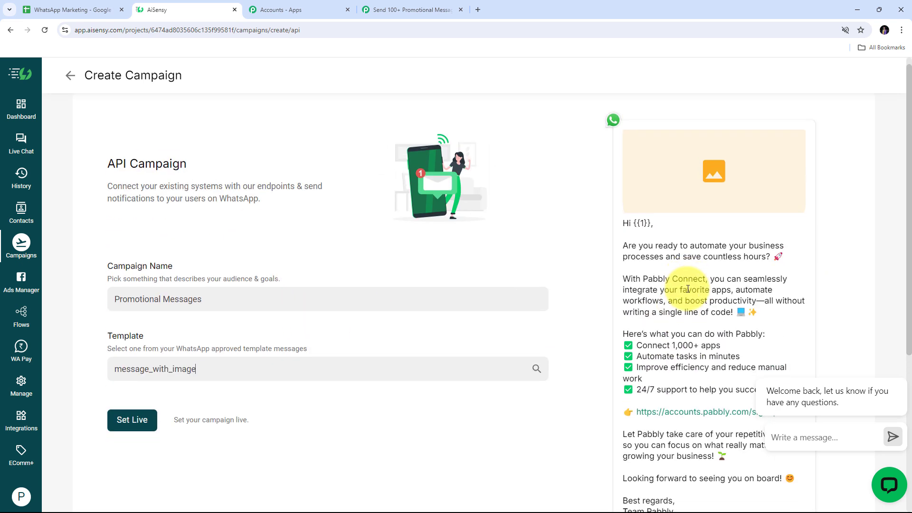
- Check the template's message preview, then set the campaign live and open its overview
scroll(687, 246, down, 1)
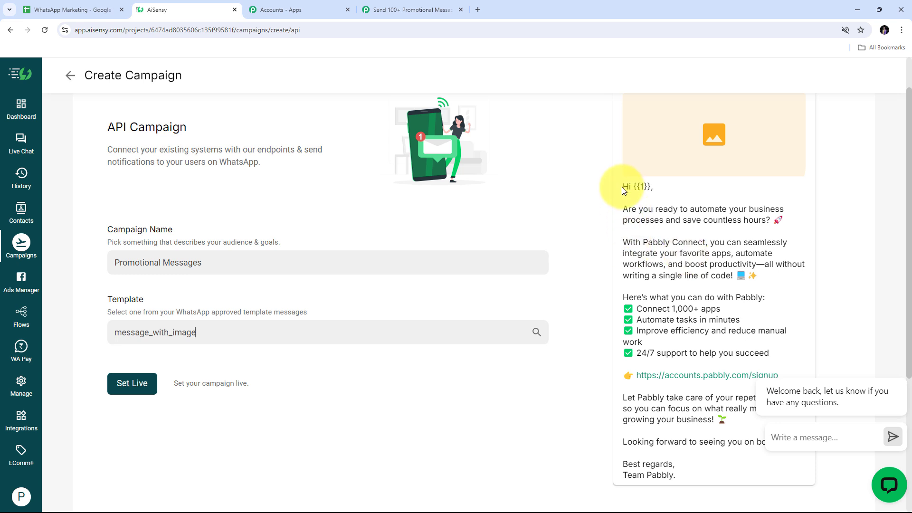
triple_click(650, 256)
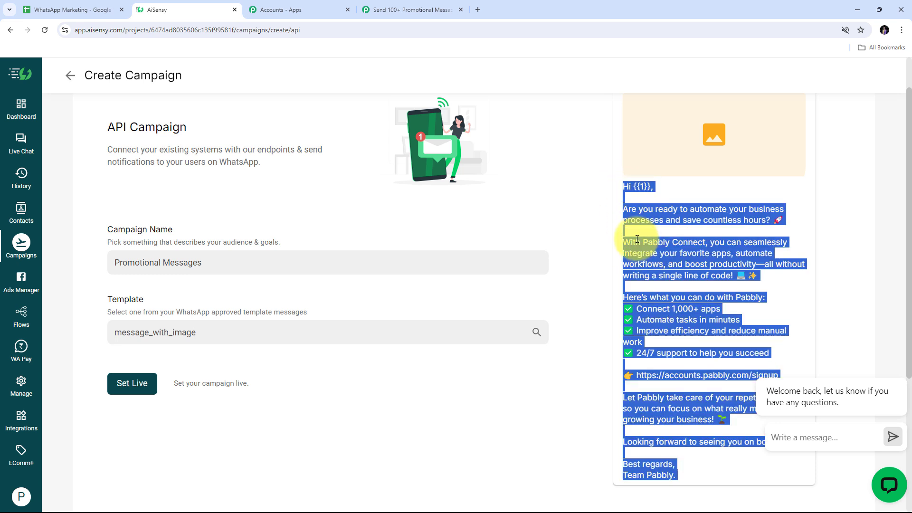
click(658, 223)
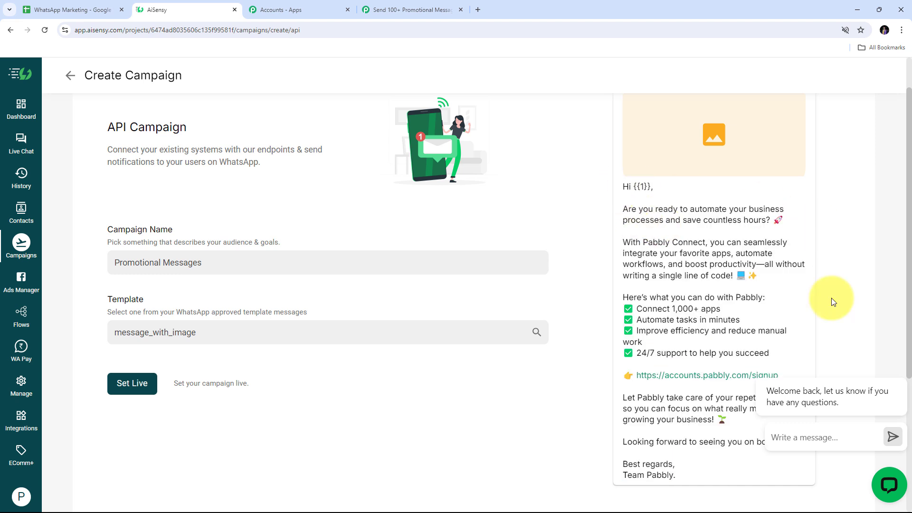
scroll(641, 233, up, 1)
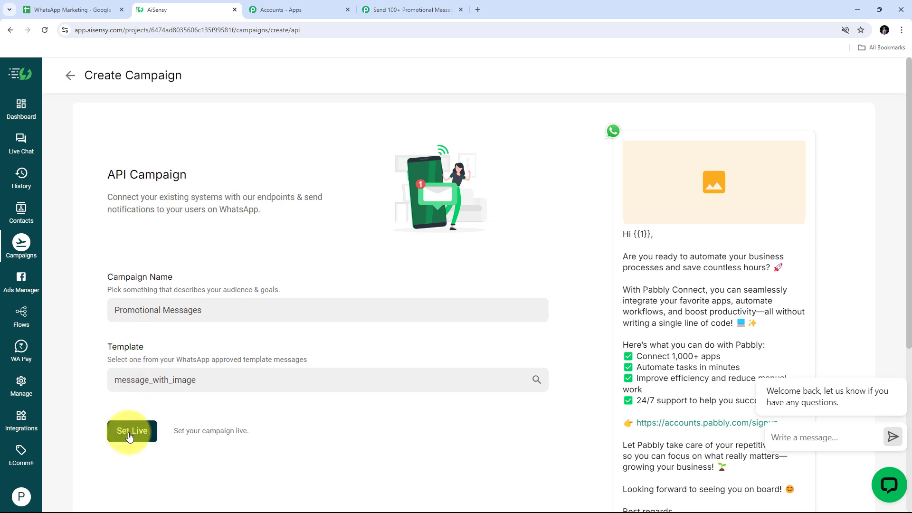
click(132, 435)
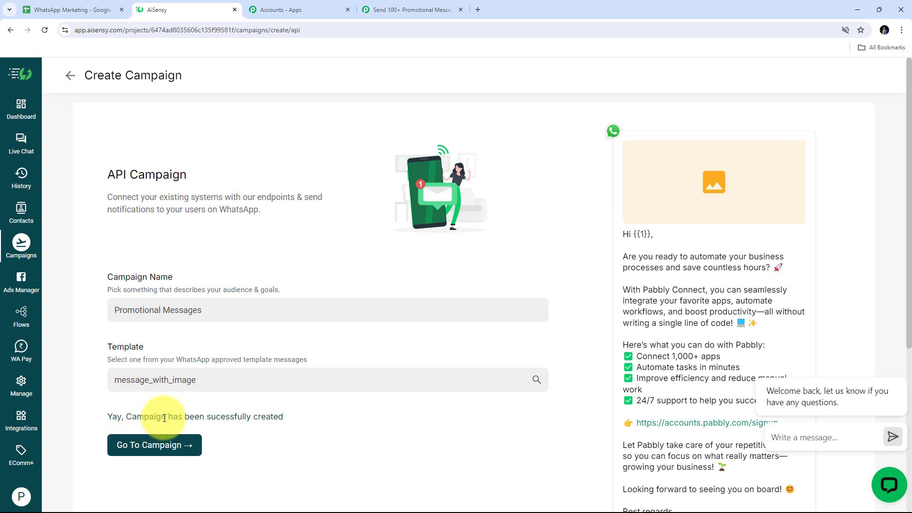
click(157, 449)
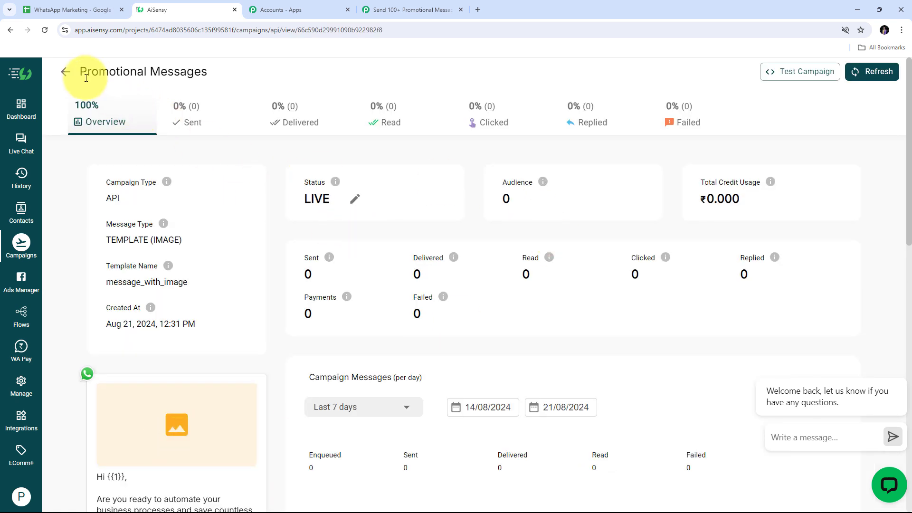
- Copy the campaign title, switch to the Pabbly Connect workflow and paste Promotional Messages as the Campaign Name
drag(82, 70, 254, 66)
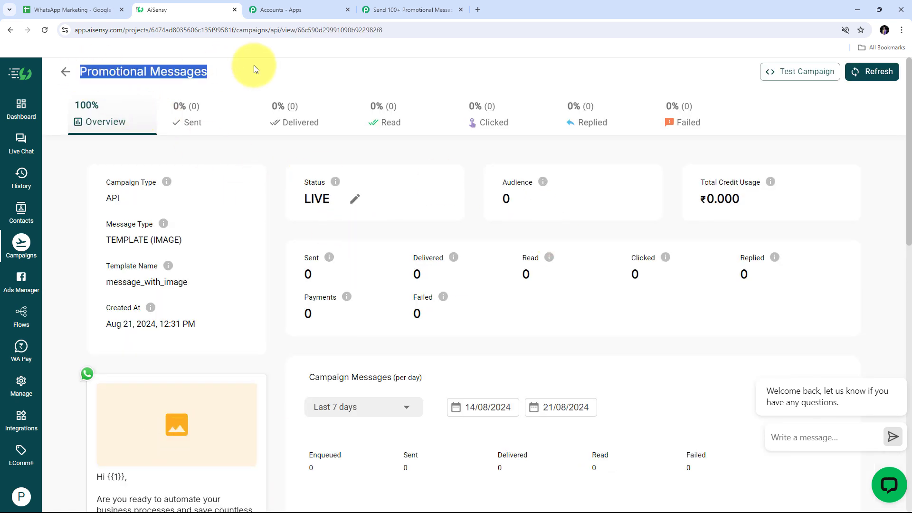
click(418, 4)
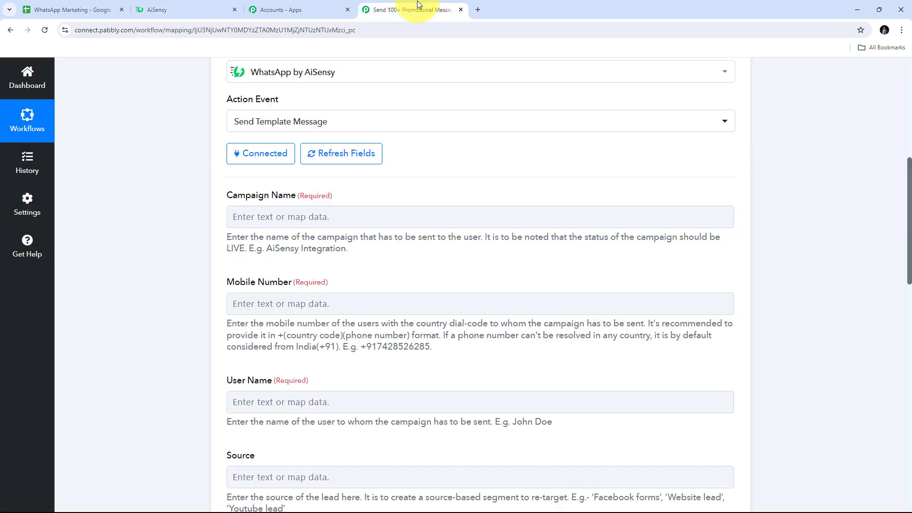
click(270, 214)
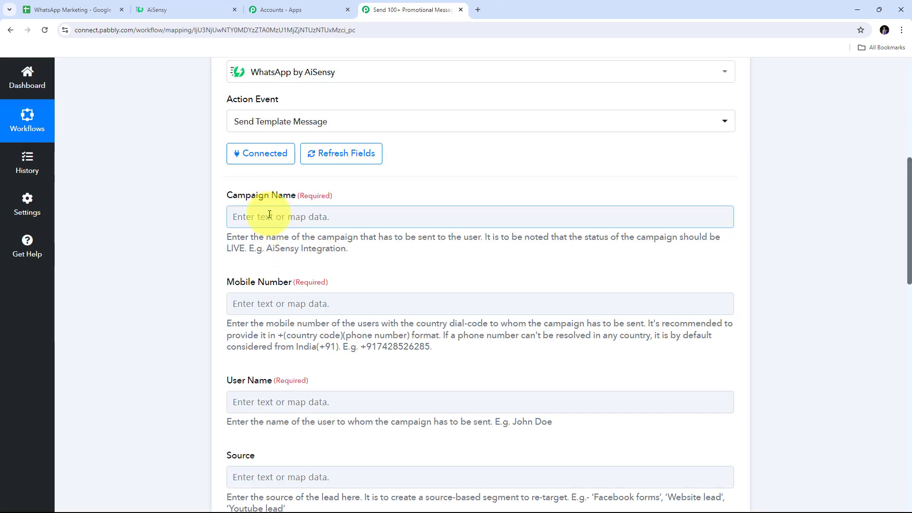
click(269, 215)
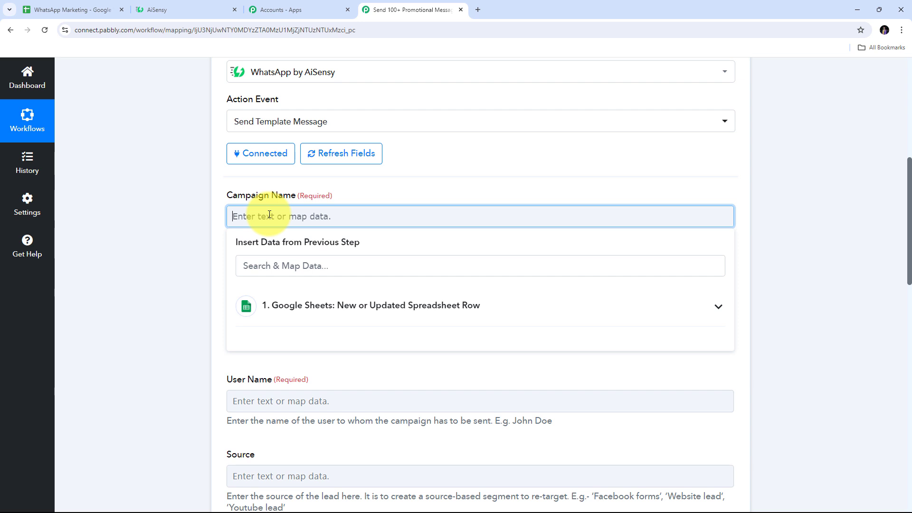
text(Promotional Messages Test CampaignRefresh)
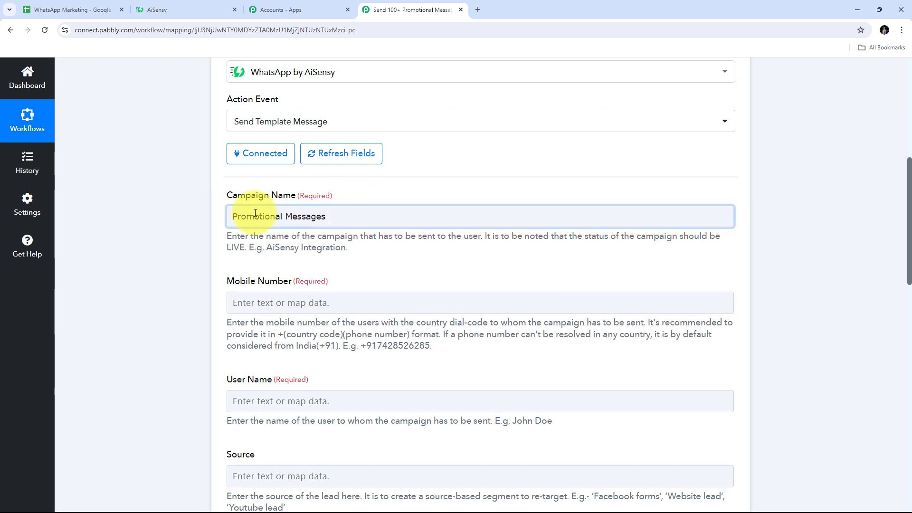
- Map the Contact Number from the Google Sheets trigger to the Mobile Number field
scroll(420, 190, down, 1)
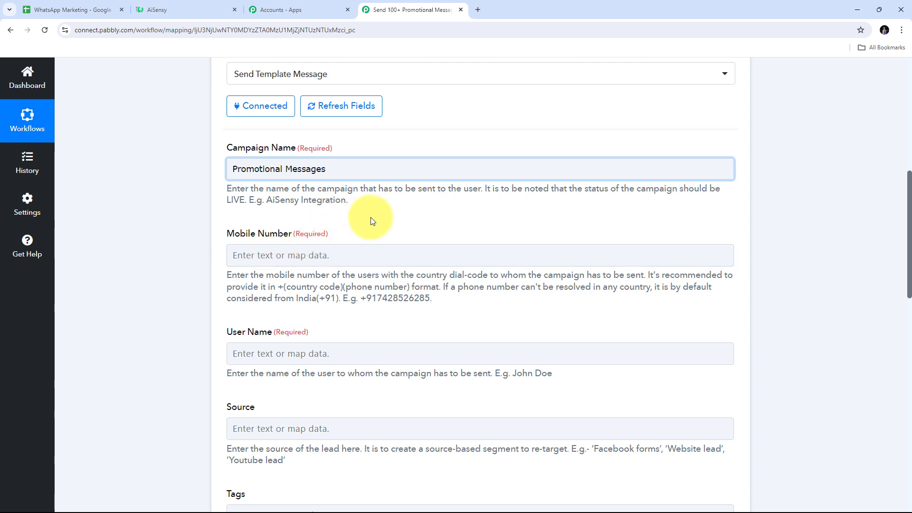
scroll(372, 221, down, 1)
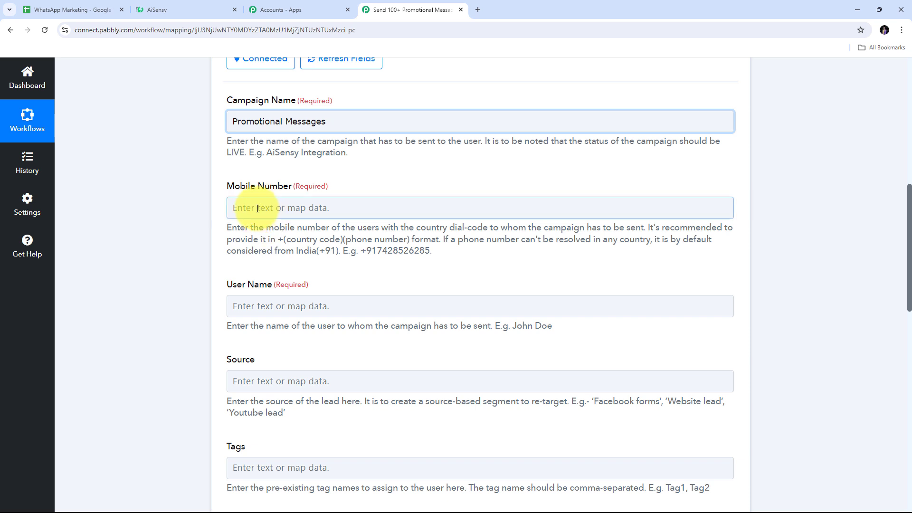
click(250, 208)
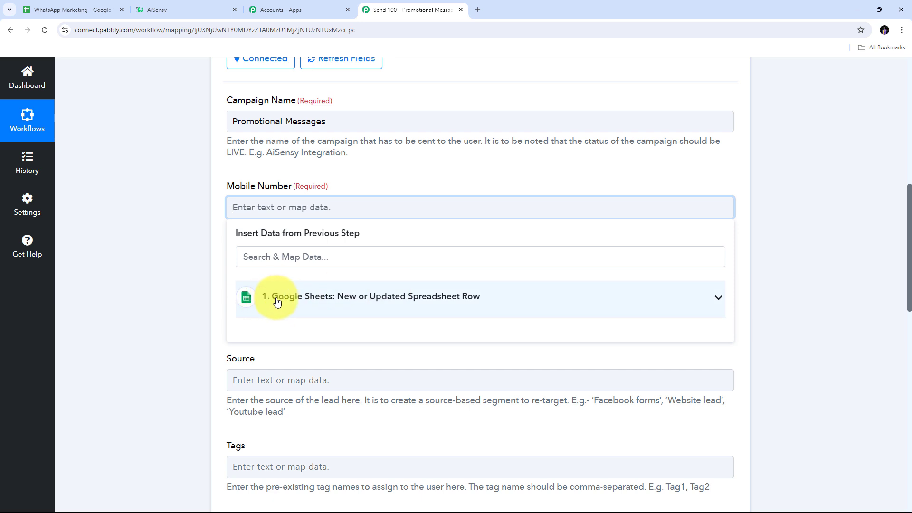
click(370, 302)
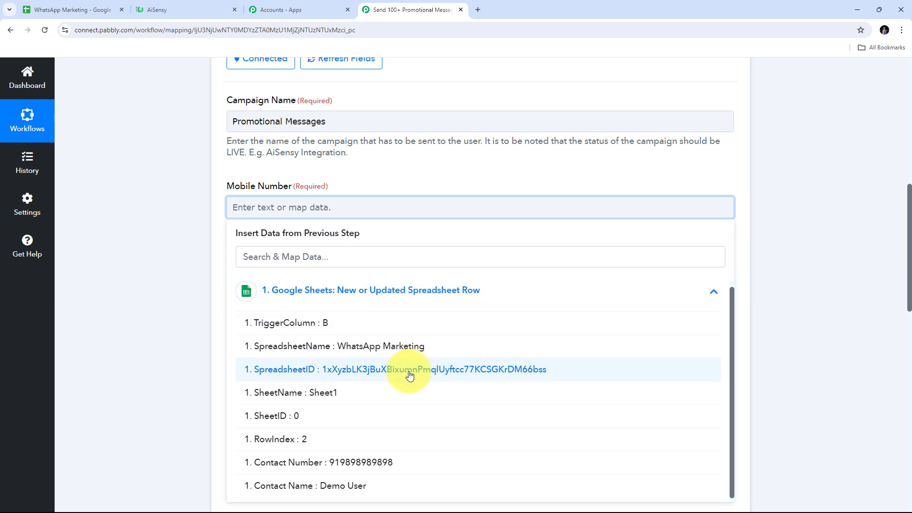
click(356, 468)
click(368, 163)
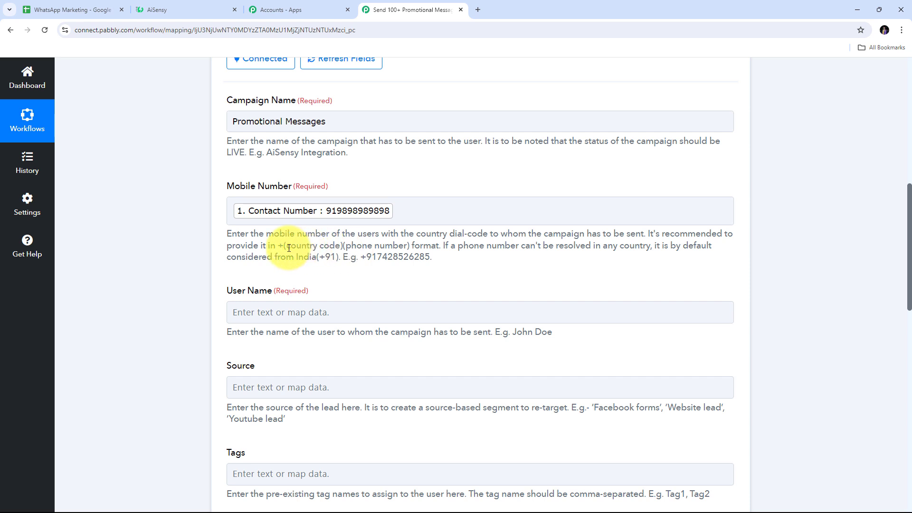
- Add a + prefix before the mapped Contact Number in the Mobile Number field
click(328, 222)
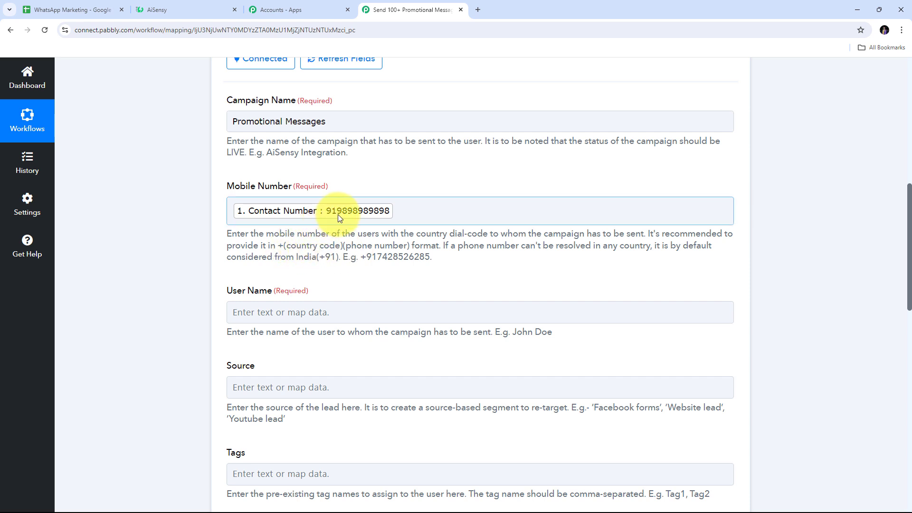
click(233, 211)
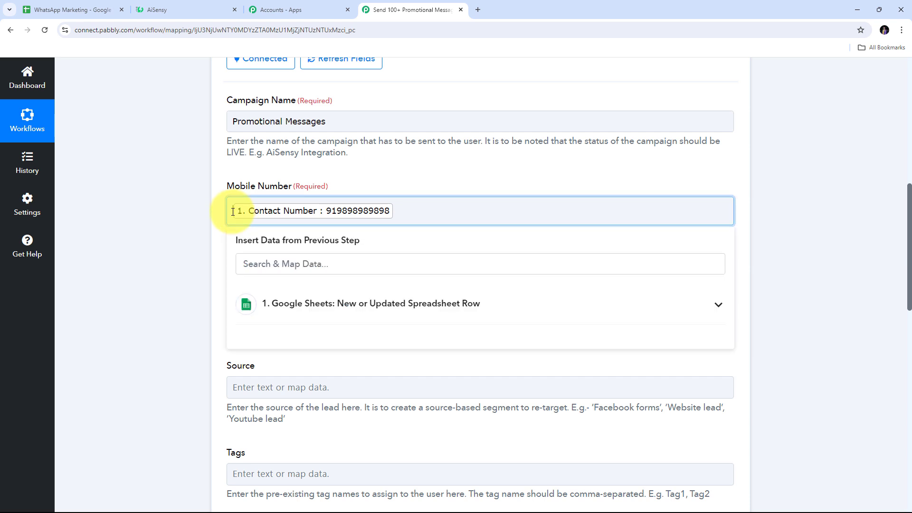
text(+)
click(201, 209)
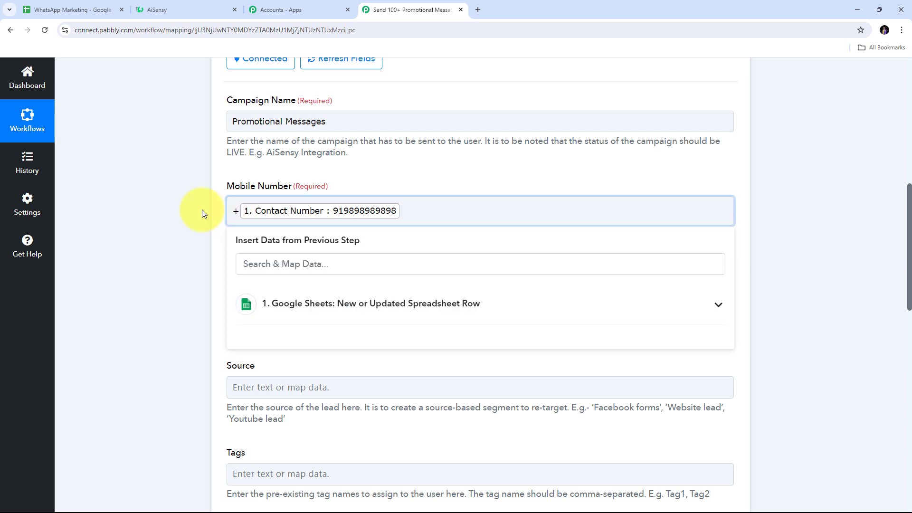
- Map the Contact Name from the Google Sheets trigger to the User Name field
scroll(201, 209, down, 1)
scroll(239, 230, down, 1)
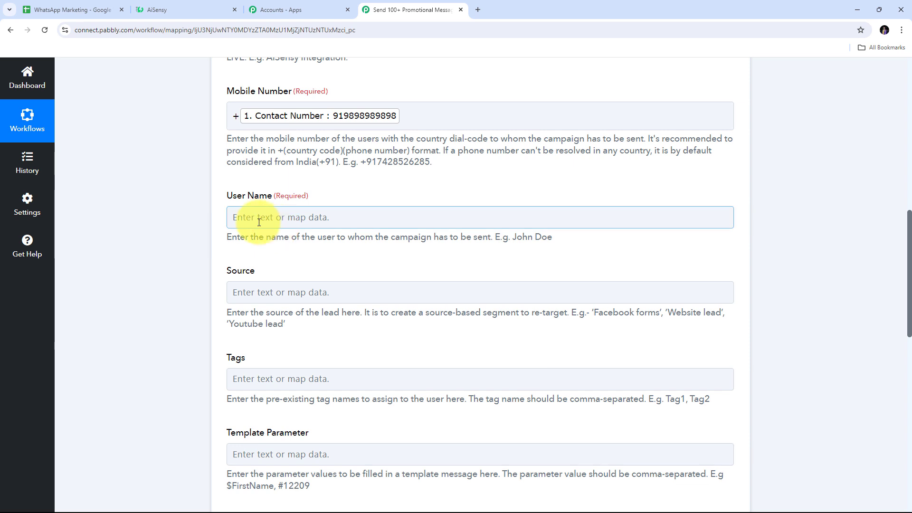
click(265, 218)
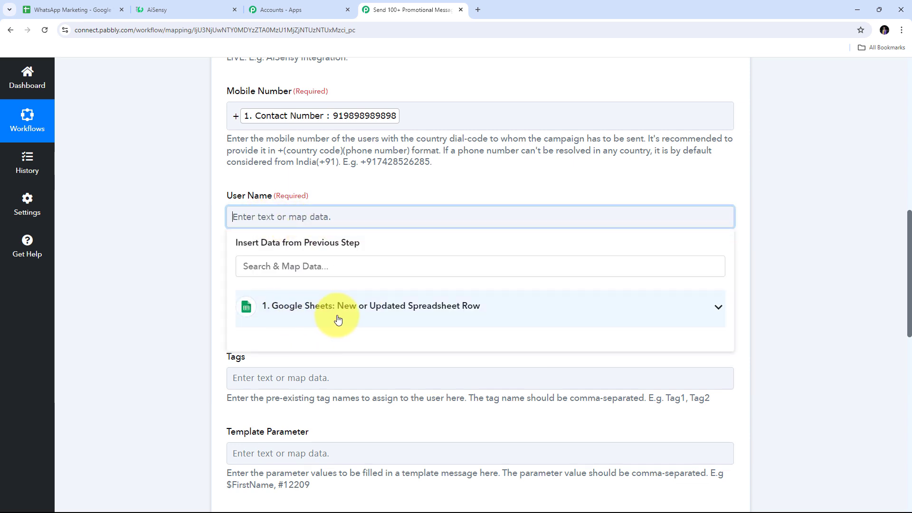
click(323, 318)
scroll(395, 373, down, 1)
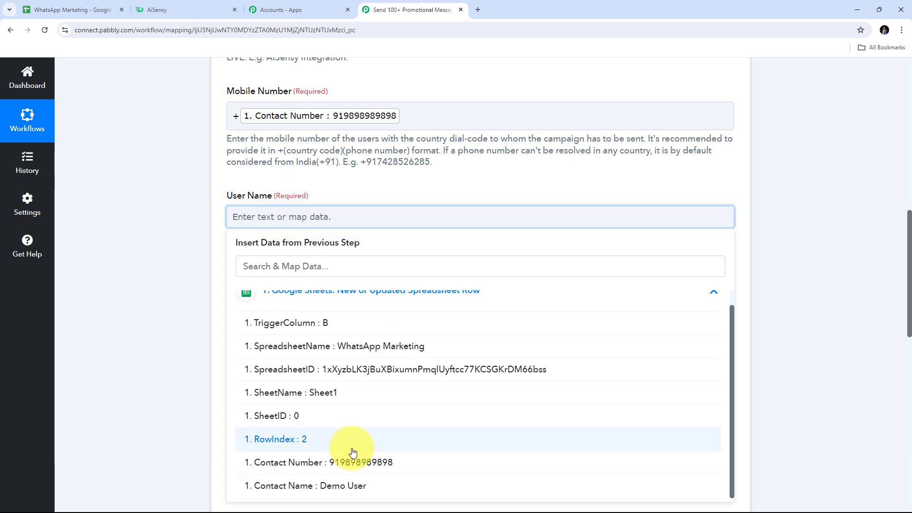
click(342, 487)
click(204, 285)
- Map the Contact Name from the Google Sheets trigger to the Template Parameter field
scroll(407, 240, down, 1)
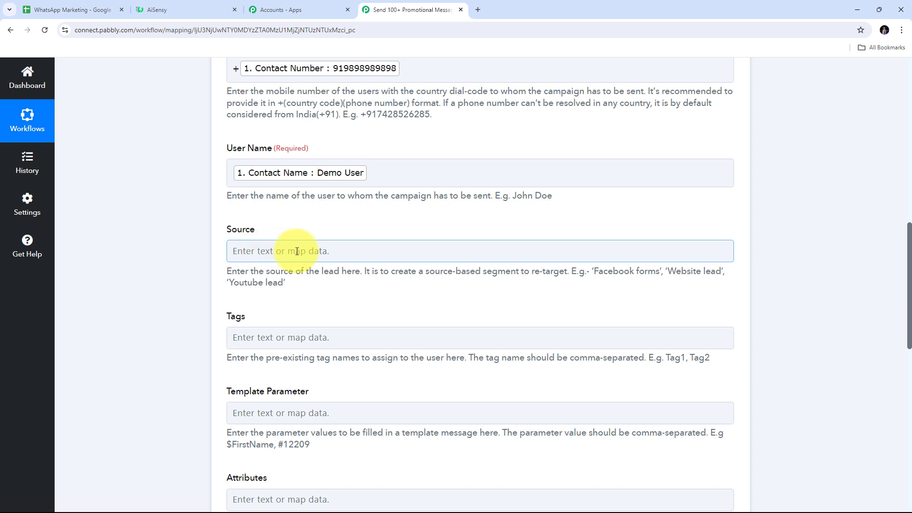
scroll(384, 231, down, 1)
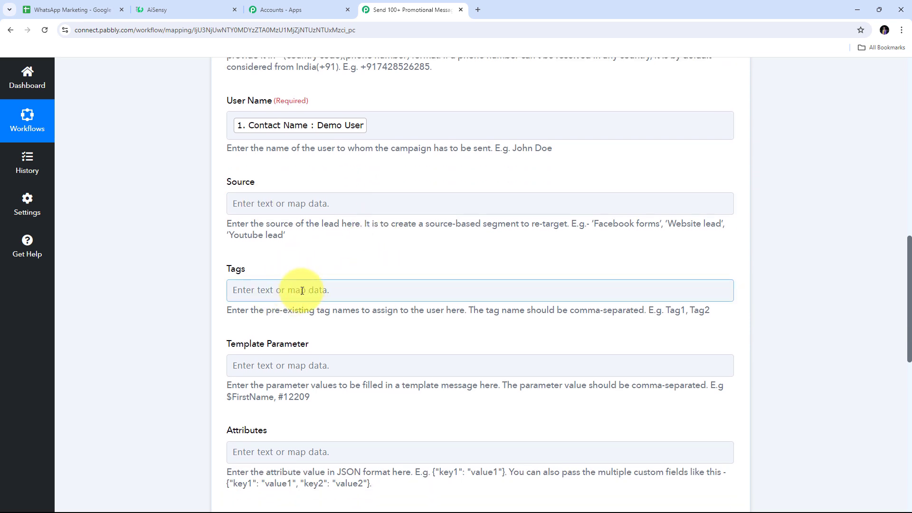
scroll(383, 254, down, 1)
scroll(382, 251, down, 2)
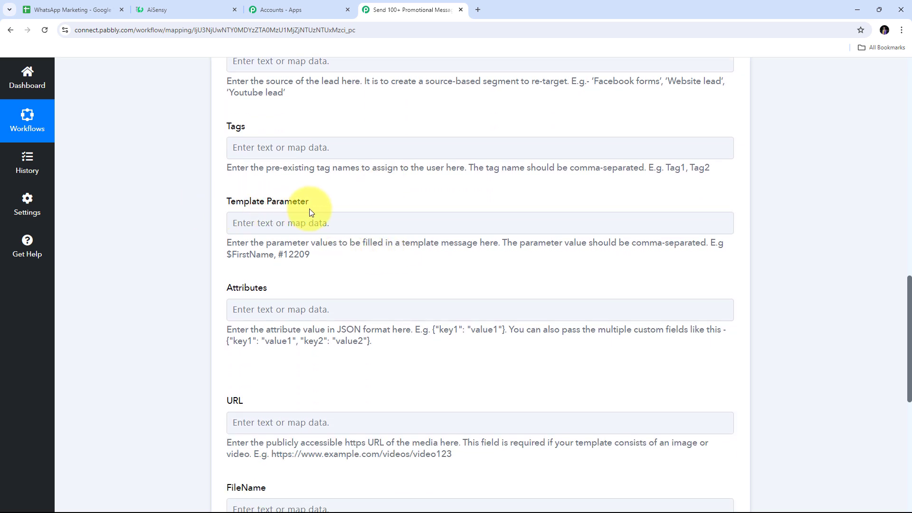
click(246, 229)
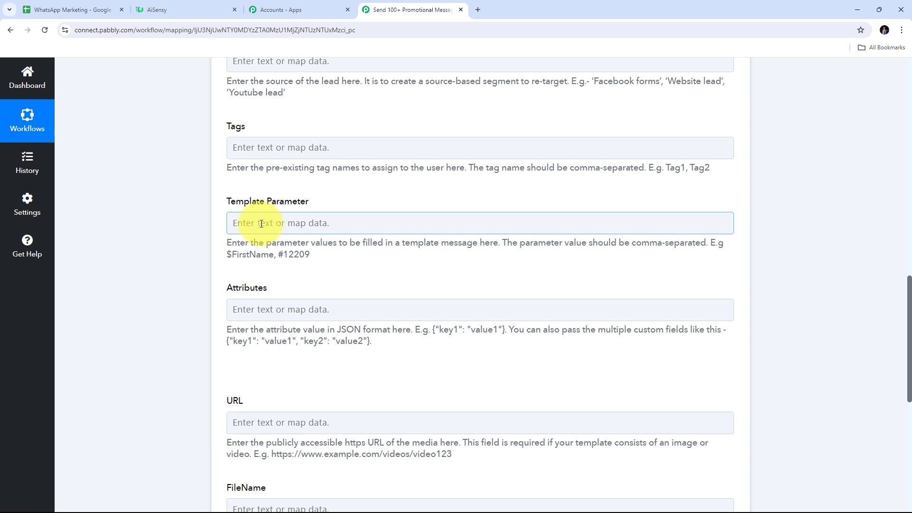
click(261, 224)
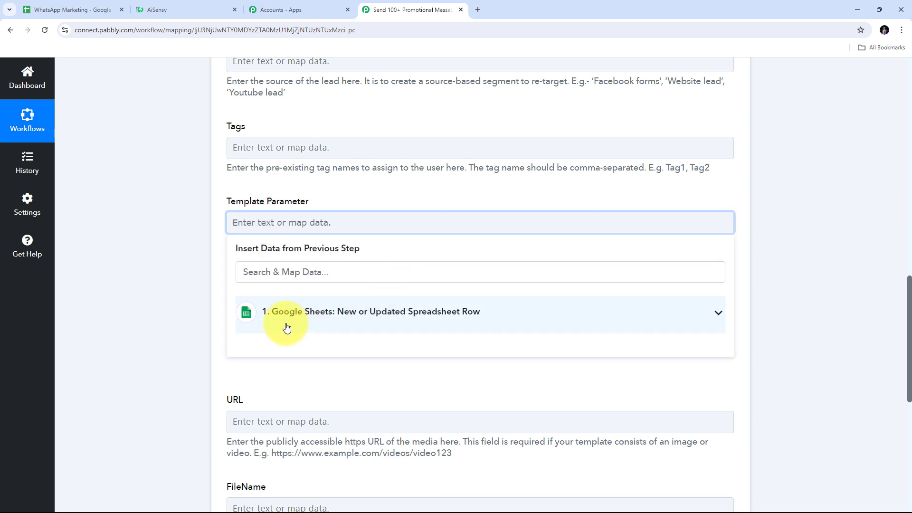
click(375, 315)
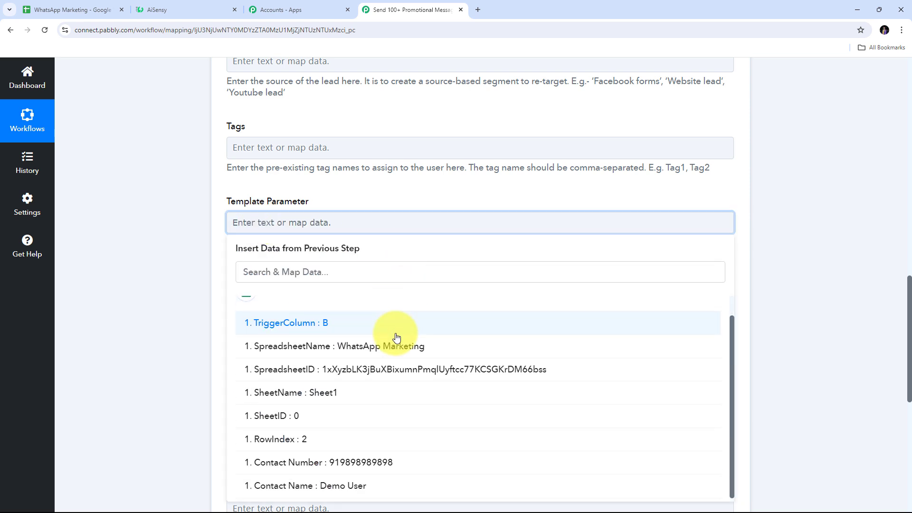
click(322, 490)
click(121, 278)
scroll(291, 244, down, 4)
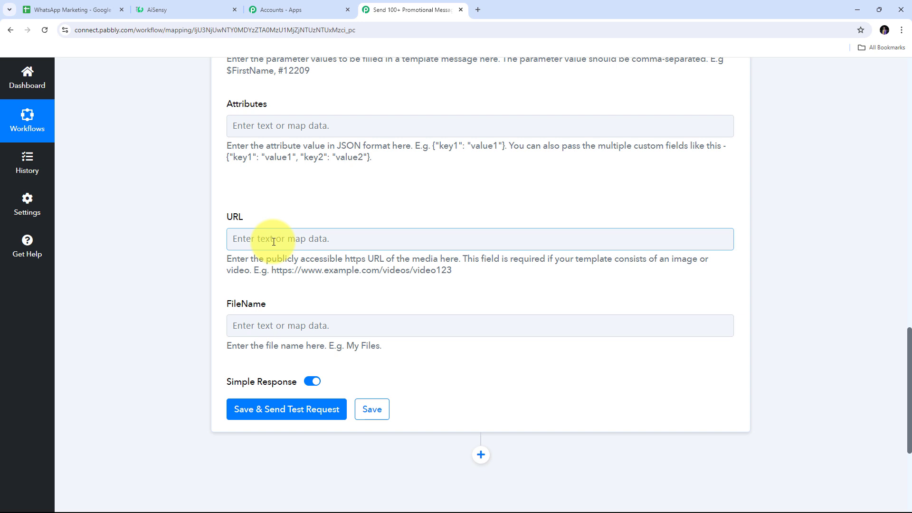
text(https://pay2vault.com/wp3/wp-content/uploads/2024/08/Pabbly-1.png)
click(274, 209)
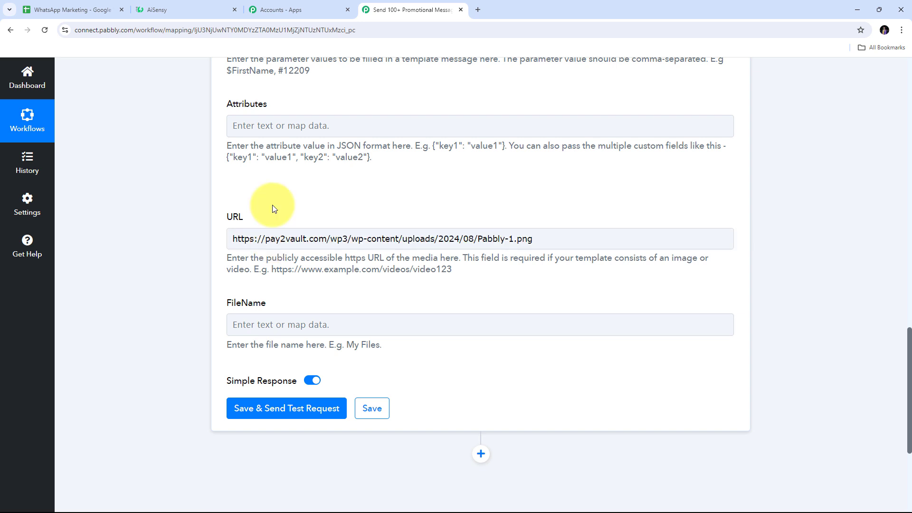
click(248, 316)
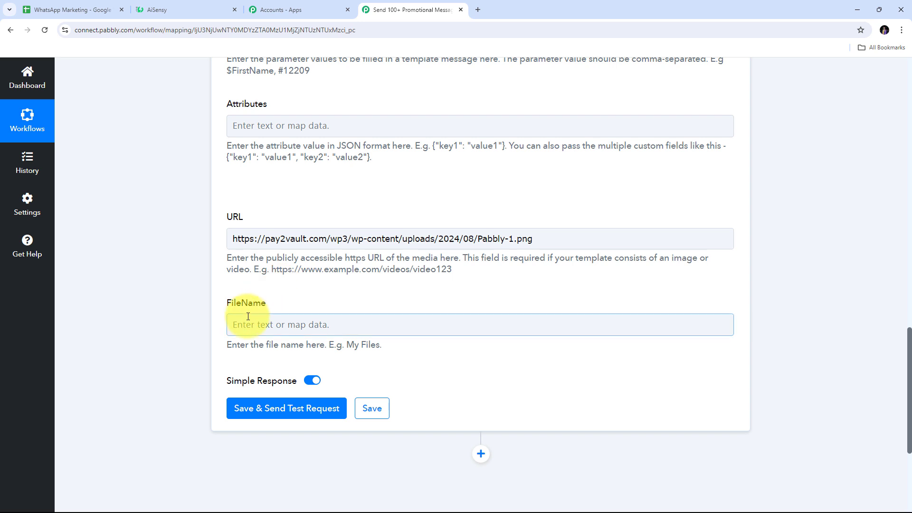
click(250, 323)
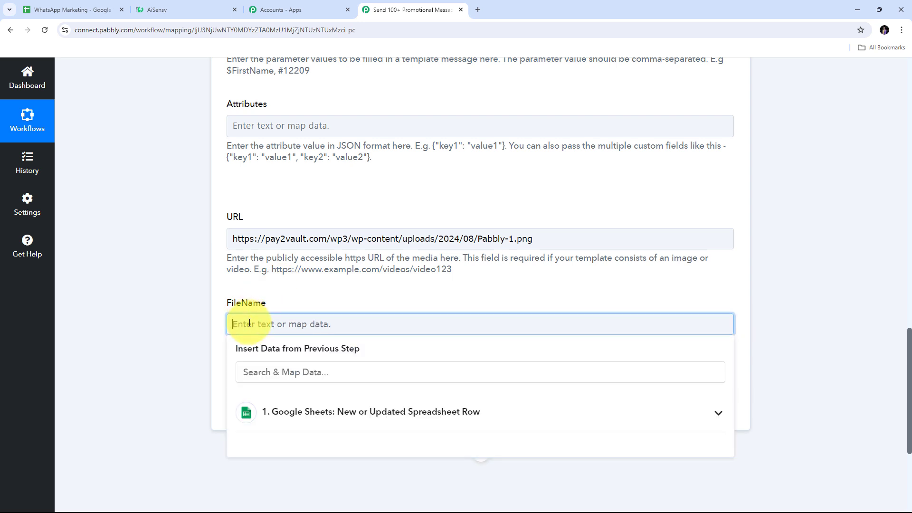
text(Pabbly Connect)
click(301, 297)
- Review the campaign name, mobile number, user name, template parameter and media fields of the Send Template Message action
scroll(343, 294, up, 3)
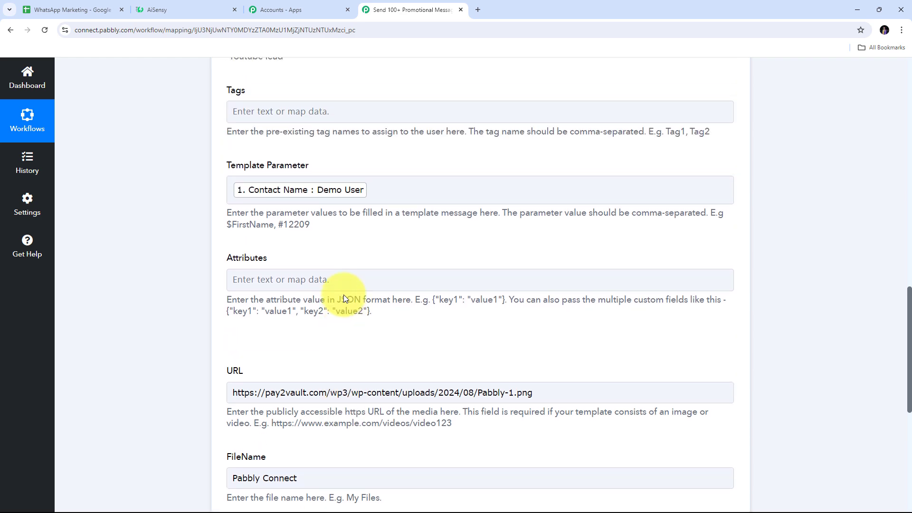
scroll(343, 294, up, 8)
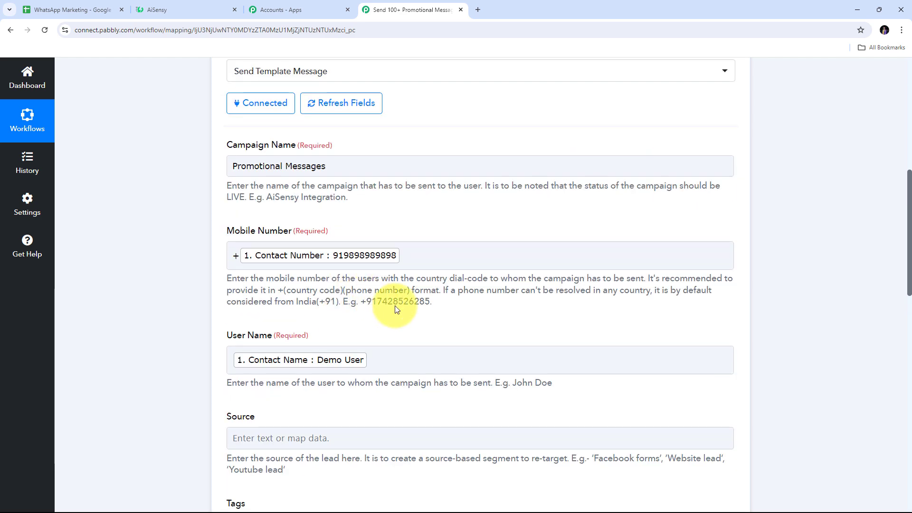
scroll(395, 305, down, 7)
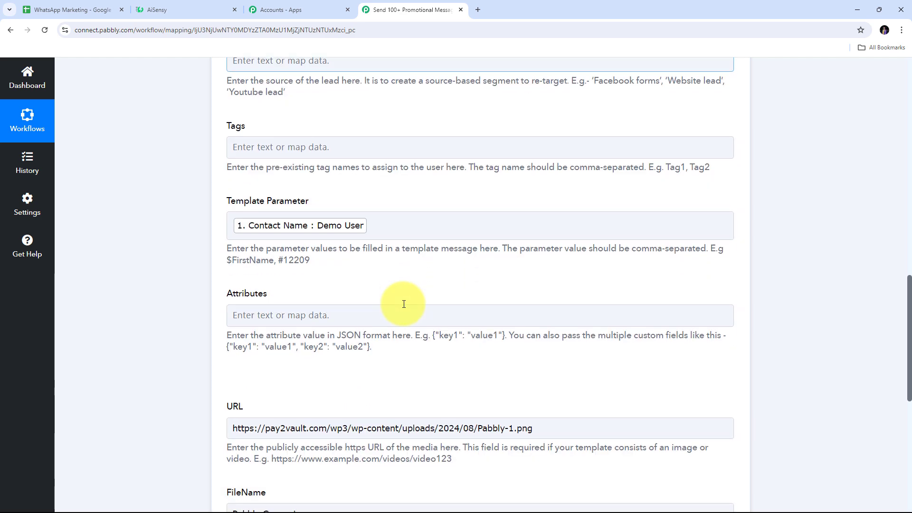
scroll(404, 304, down, 2)
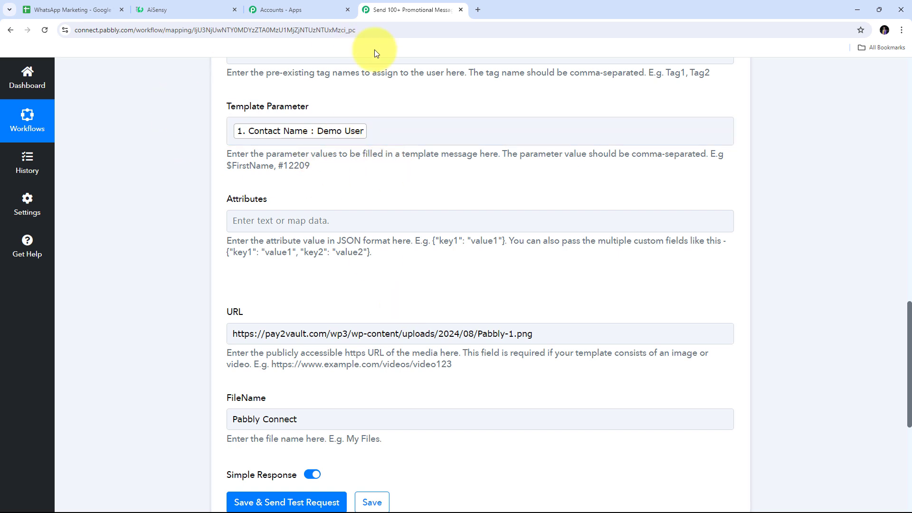
click(455, 211)
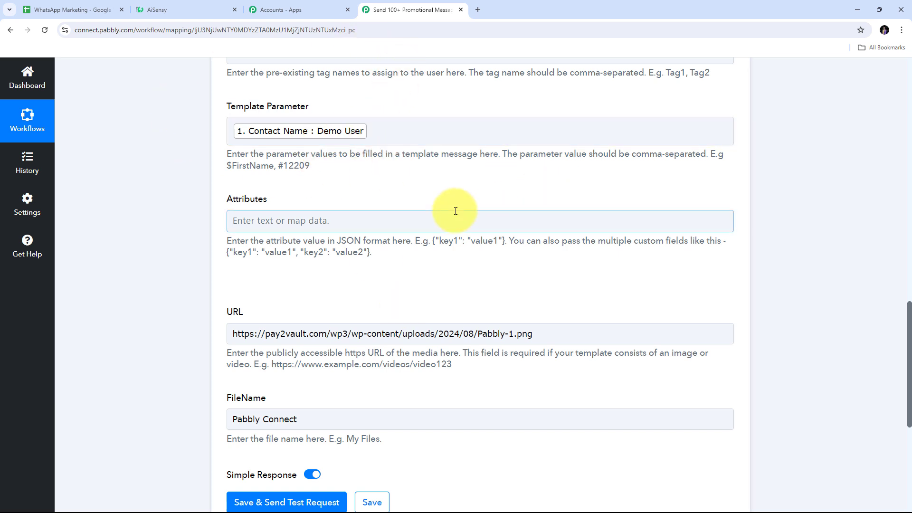
click(371, 195)
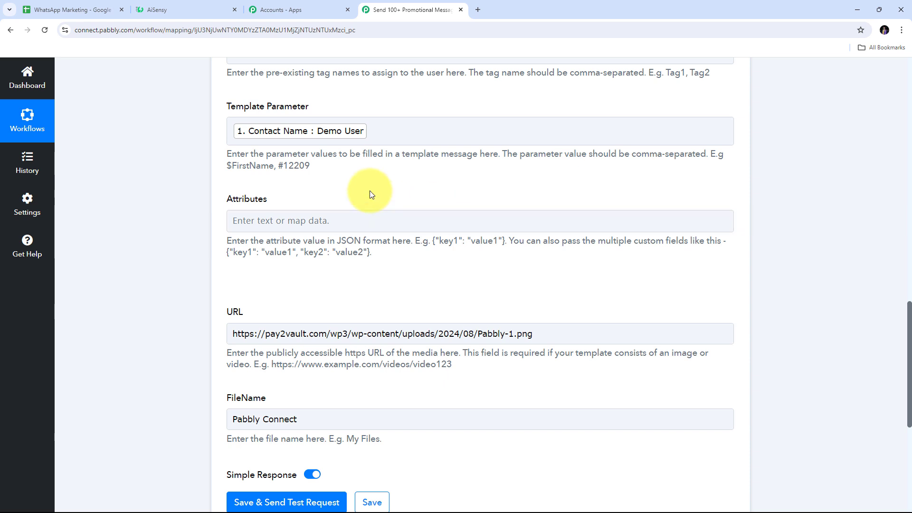
scroll(372, 195, up, 3)
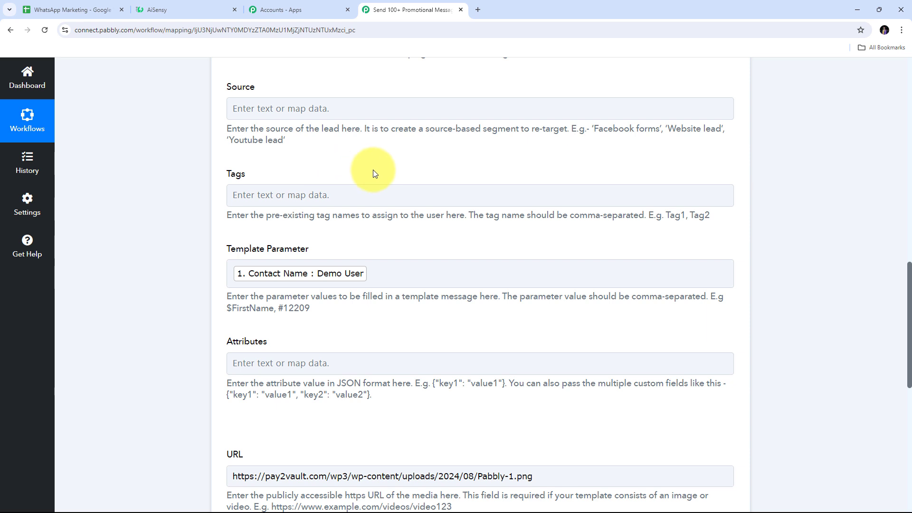
scroll(373, 170, down, 5)
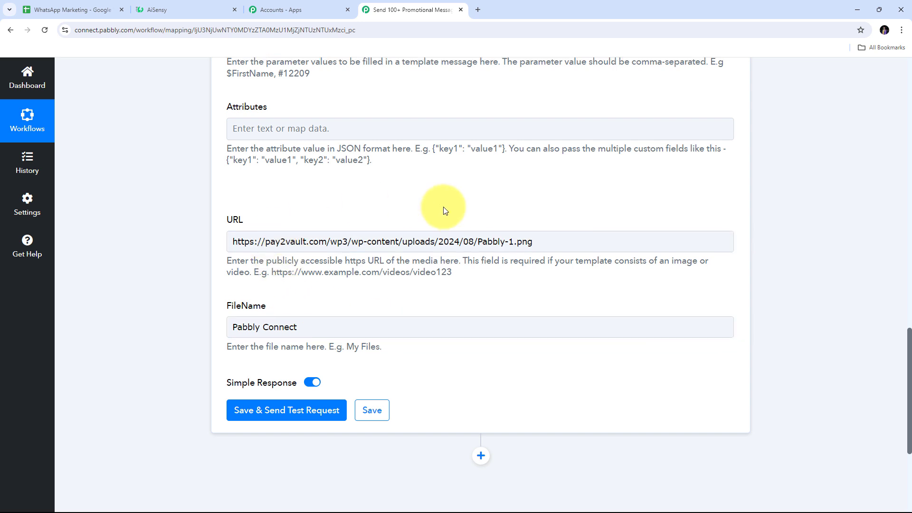
- Save the Send Template Message action, send a test request and check the Success value in its response
scroll(443, 206, up, 2)
scroll(444, 210, down, 4)
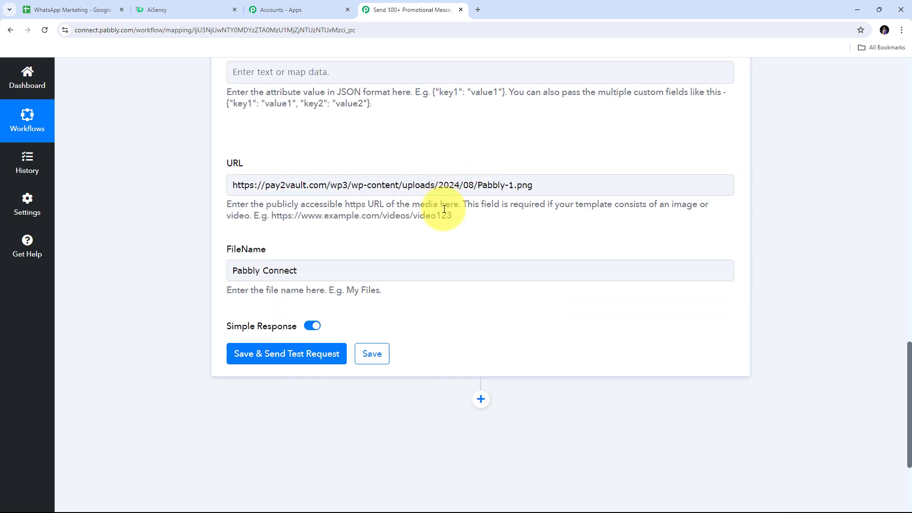
scroll(444, 209, down, 2)
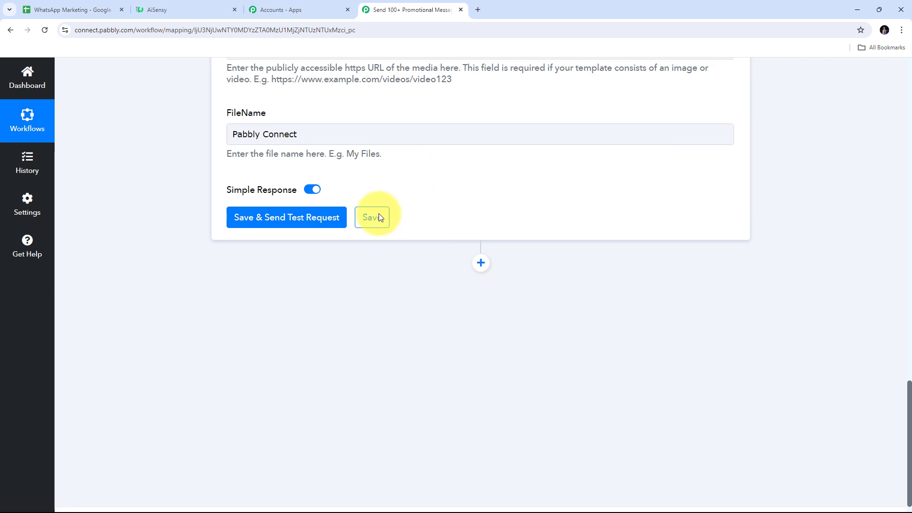
click(294, 222)
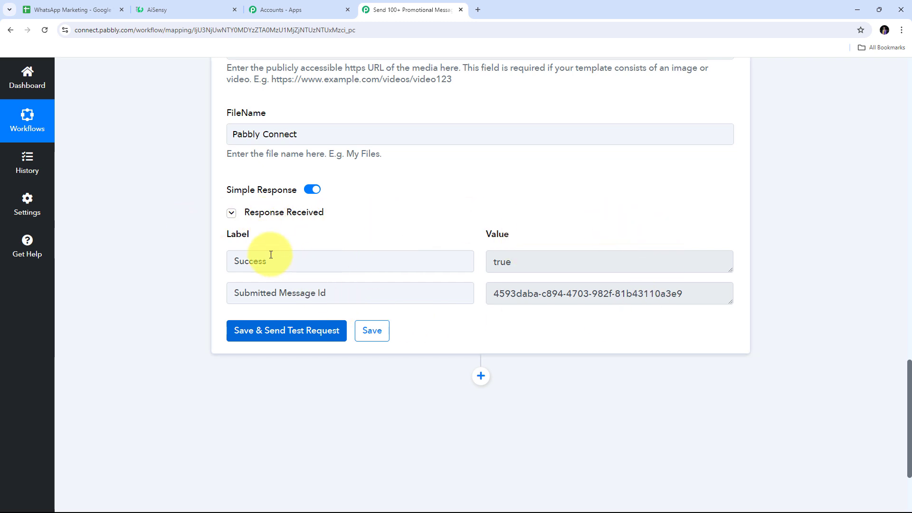
double_click(542, 270)
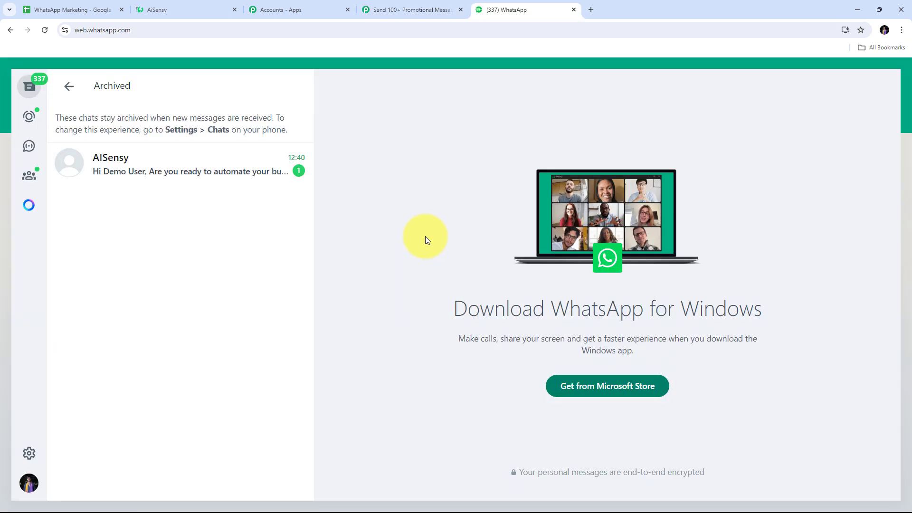
- Open the archived AISensy chat in WhatsApp Web and examine the received message's image, recipient name and text
click(199, 164)
scroll(600, 264, down, 3)
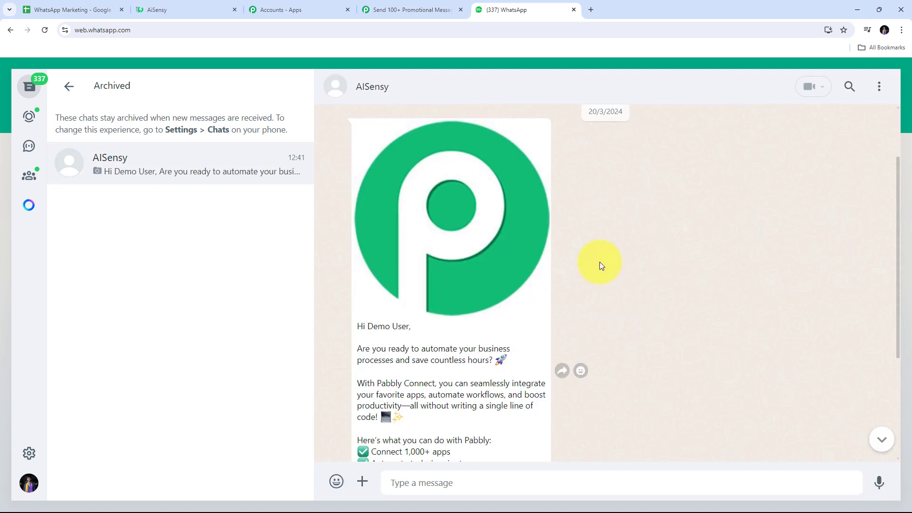
drag(367, 208, 410, 208)
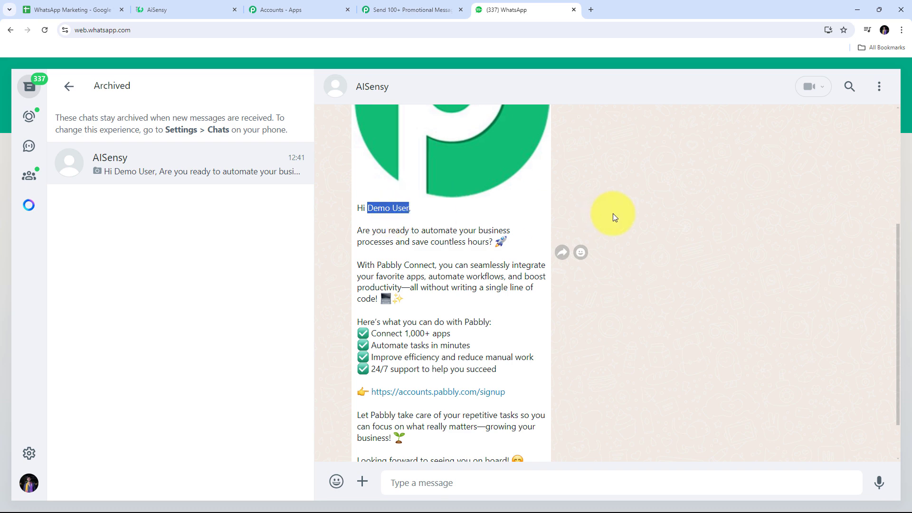
scroll(613, 213, up, 3)
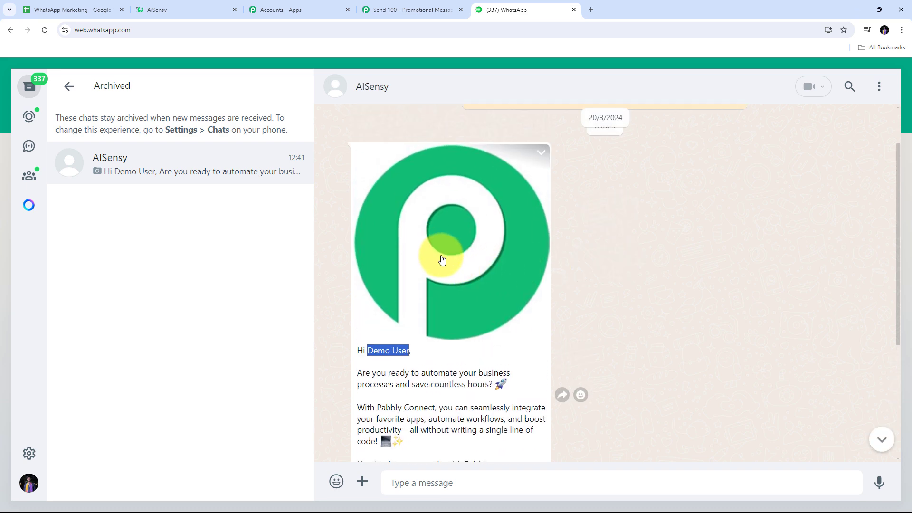
click(442, 259)
key(Escape)
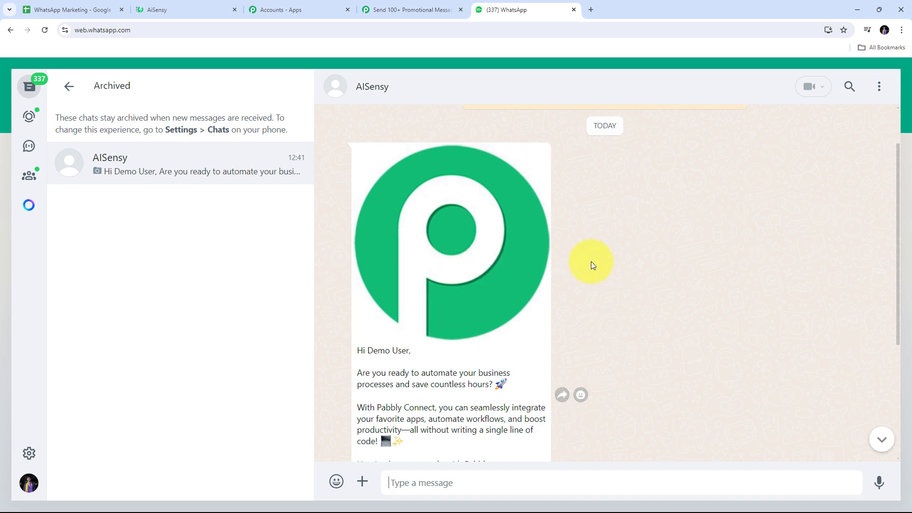
scroll(605, 272, down, 3)
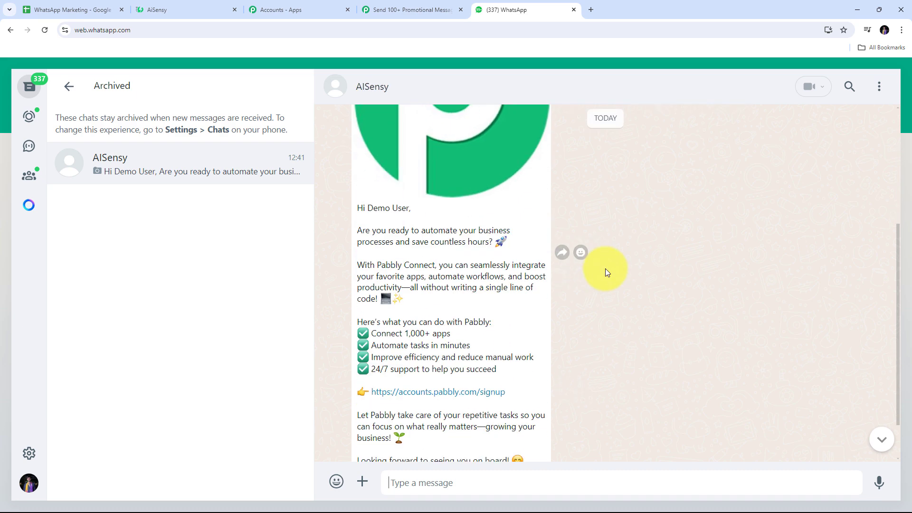
scroll(472, 265, down, 1)
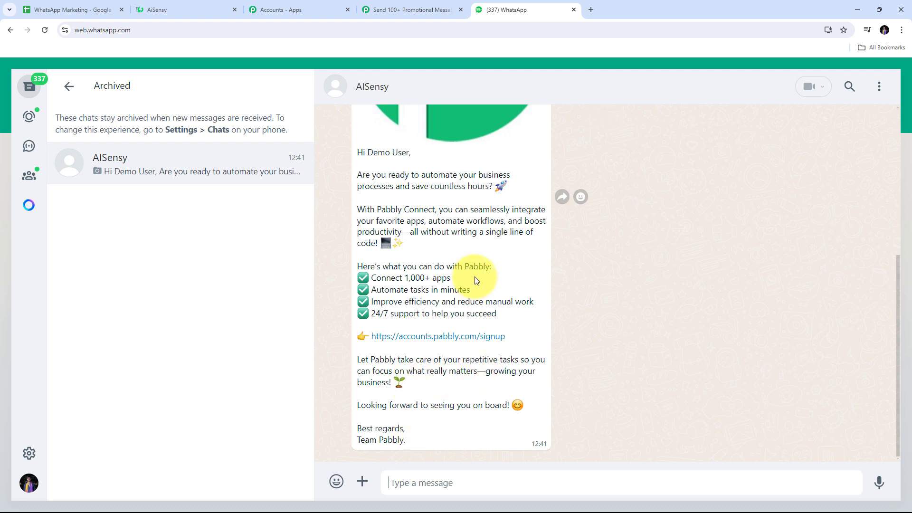
scroll(591, 297, up, 5)
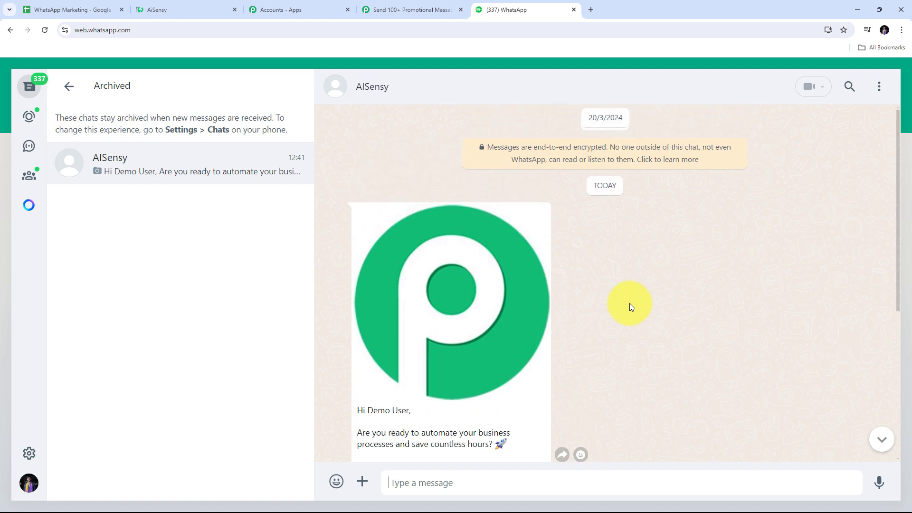
scroll(630, 307, down, 4)
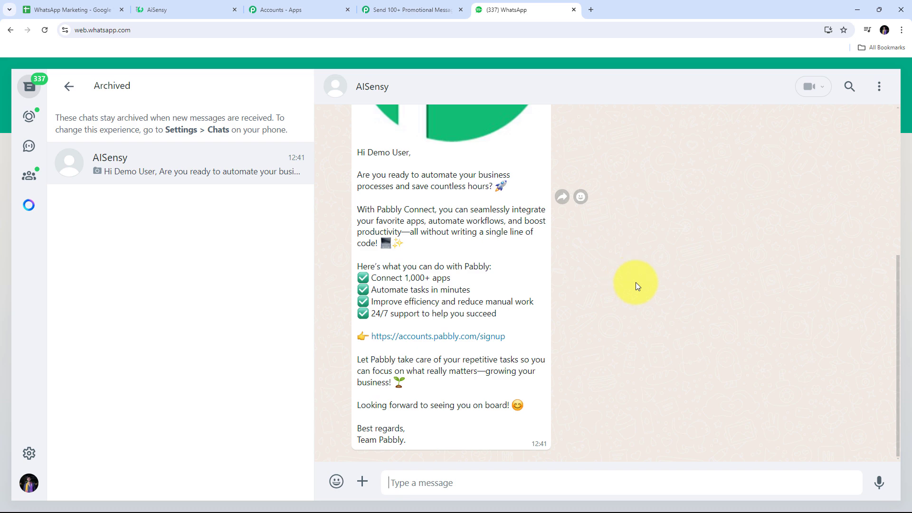
scroll(634, 295, up, 5)
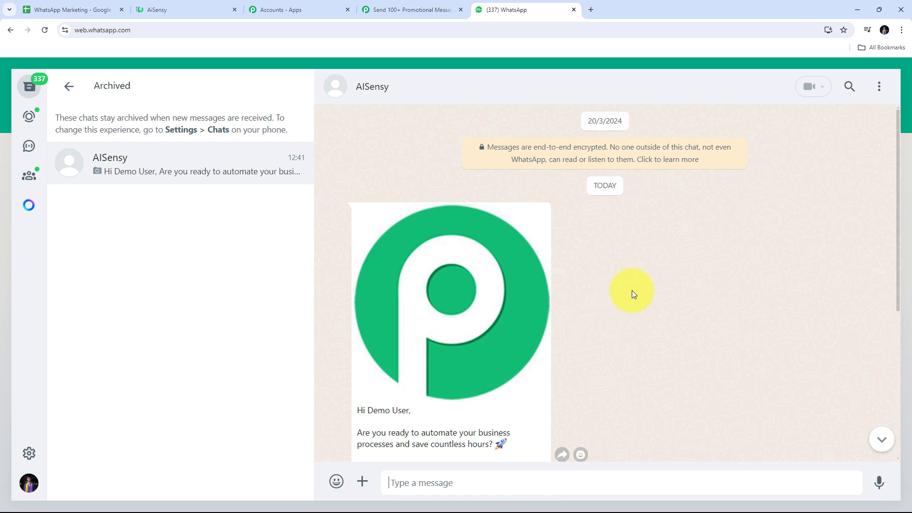
scroll(634, 289, down, 5)
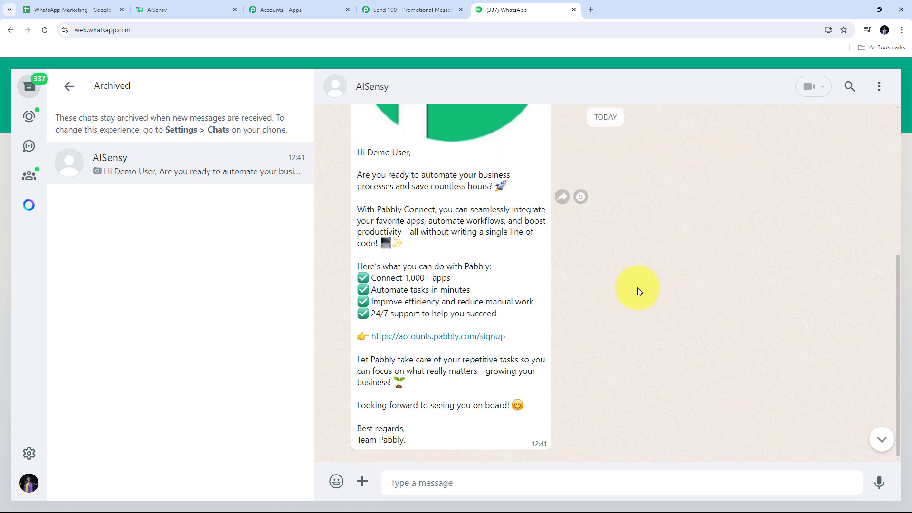
- Switch back to the Pabbly Connect workflow and collapse the WhatsApp by AiSensy action
click(424, 10)
scroll(551, 242, up, 15)
scroll(550, 240, up, 10)
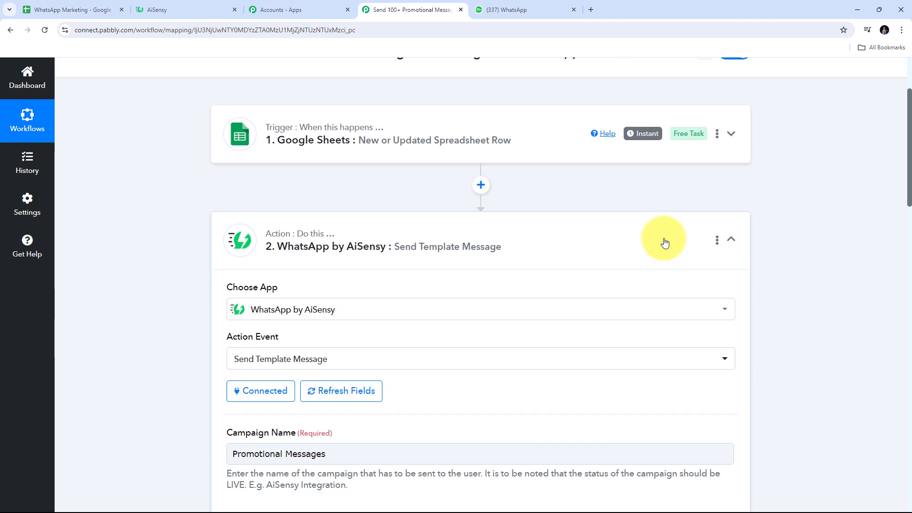
click(730, 236)
scroll(242, 255, up, 3)
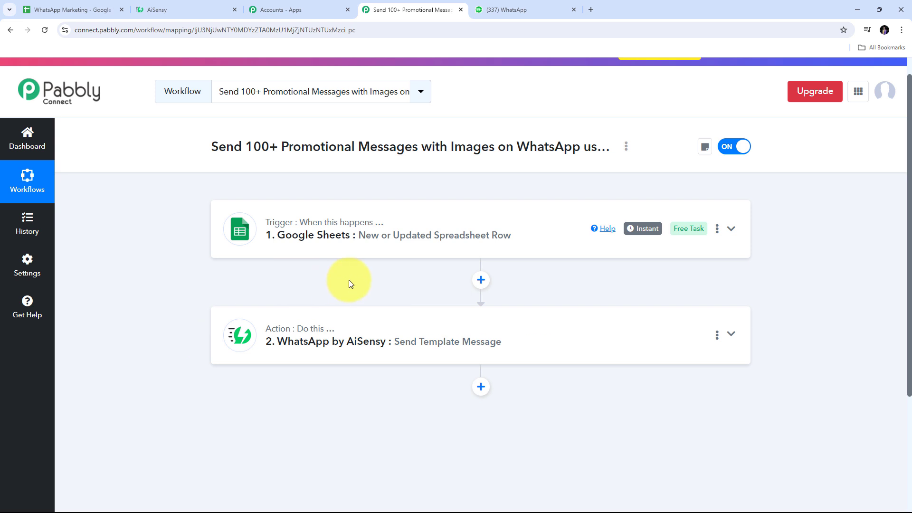
- Examine the Pabbly Connect Webhooks options, including Send All Data, in the WhatsApp Marketing spreadsheet, closing them before returning to the Pabbly Connect workflow
click(49, 8)
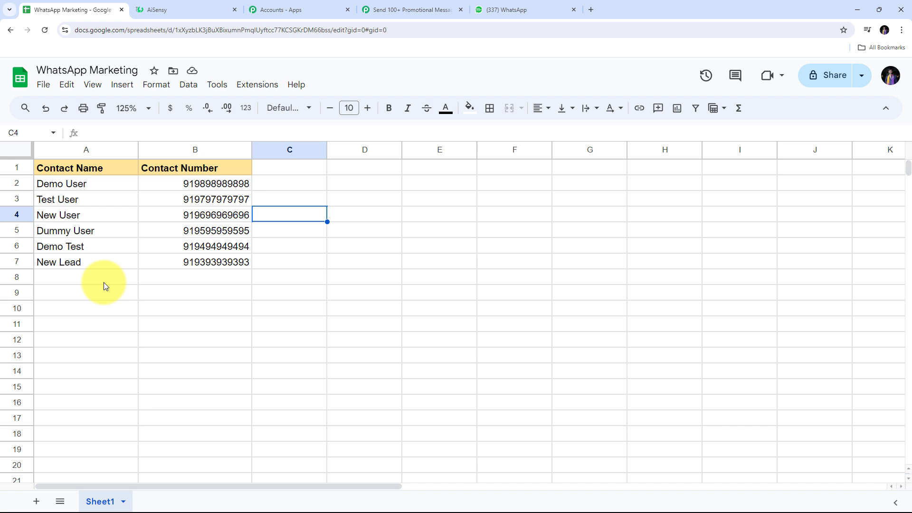
click(255, 86)
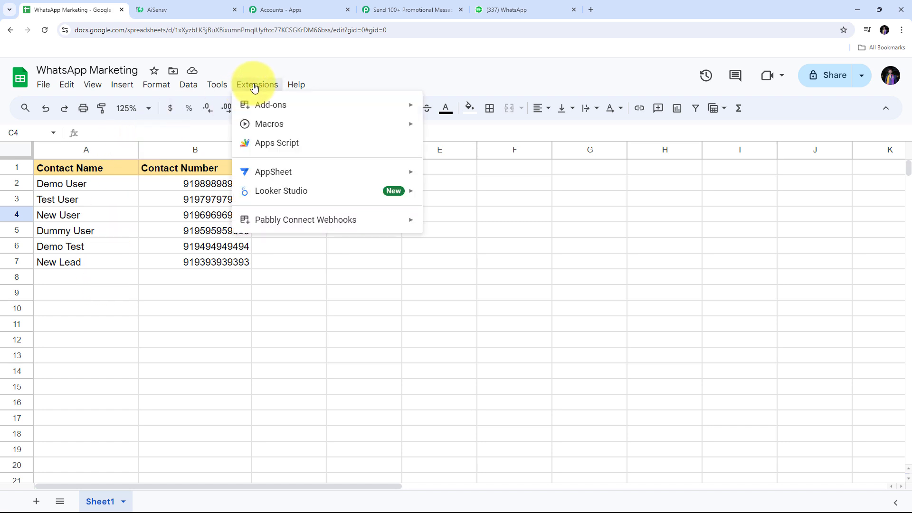
mouse_move(279, 224)
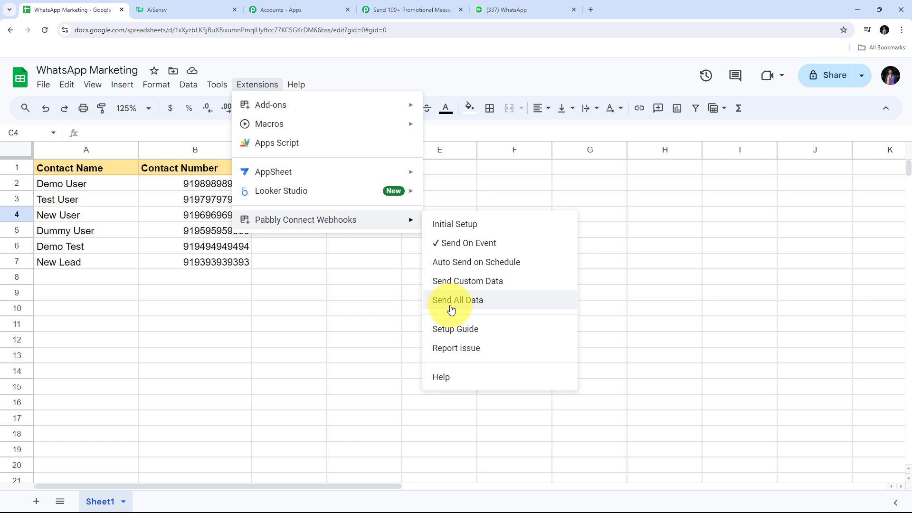
click(309, 296)
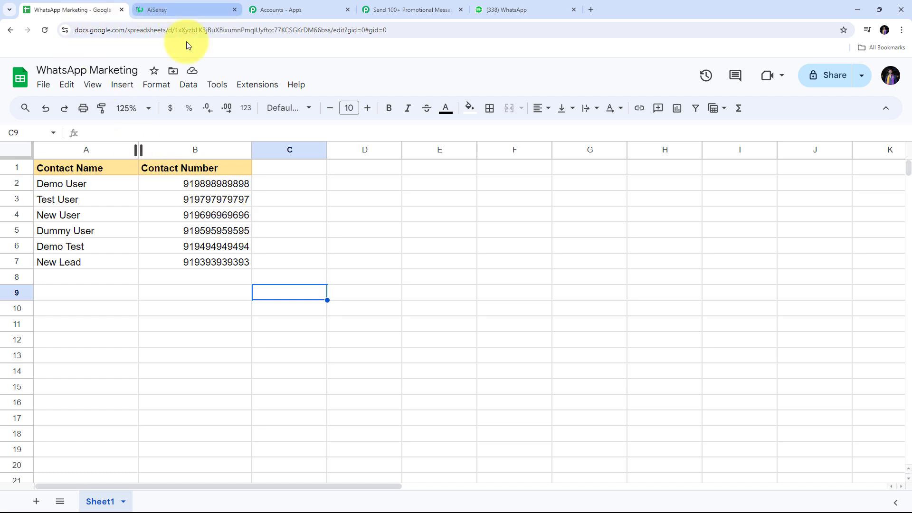
click(397, 11)
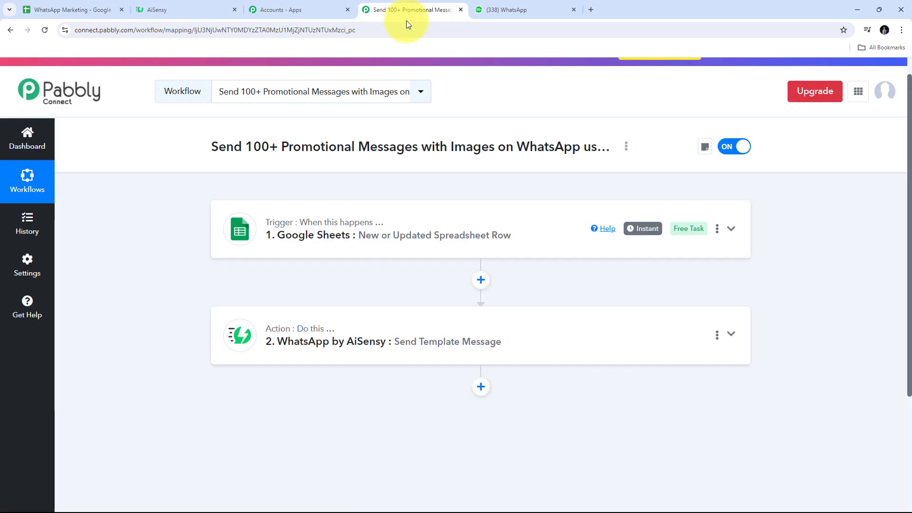